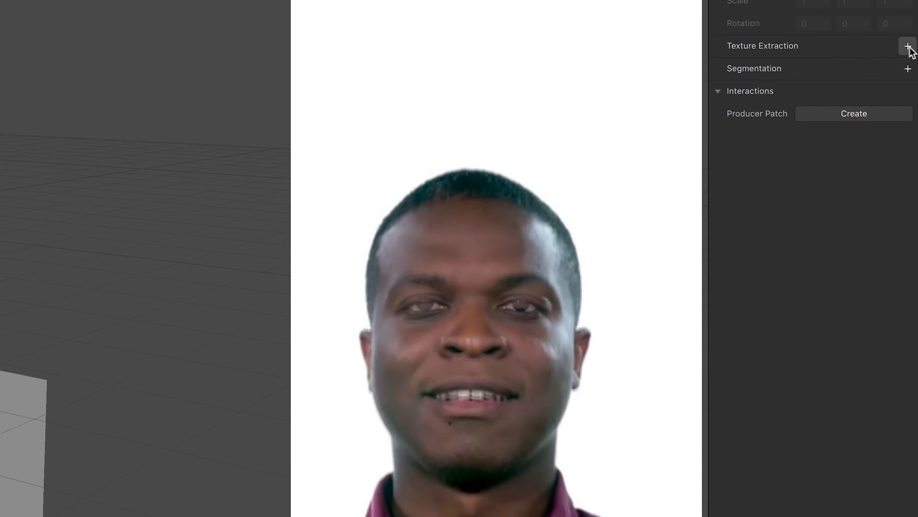
- Extract the camera's texture as an asset and add a rectangle to the scene
left_click(913, 74)
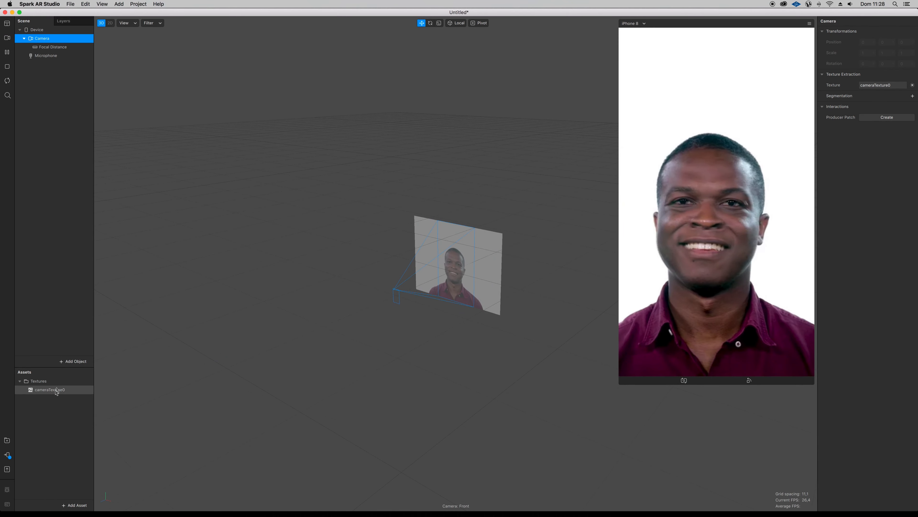
left_click(36, 390)
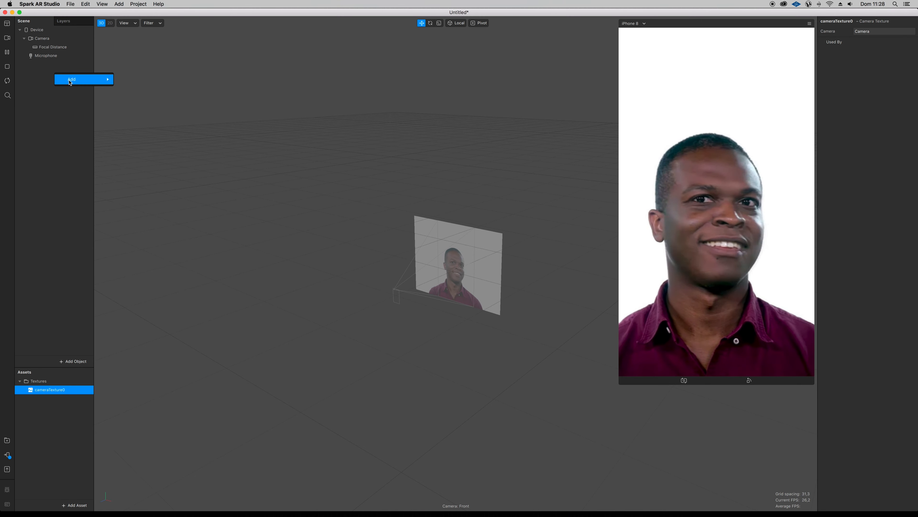
mouse_move(91, 79)
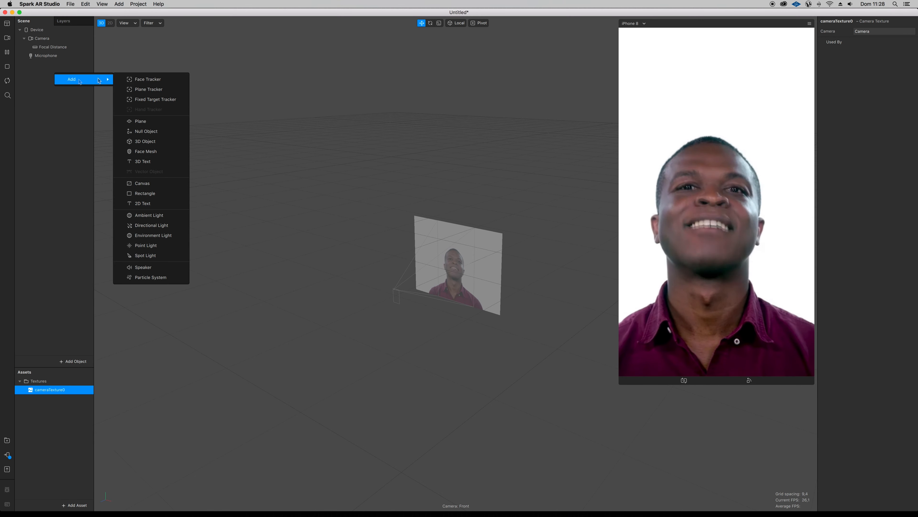
left_click(158, 197)
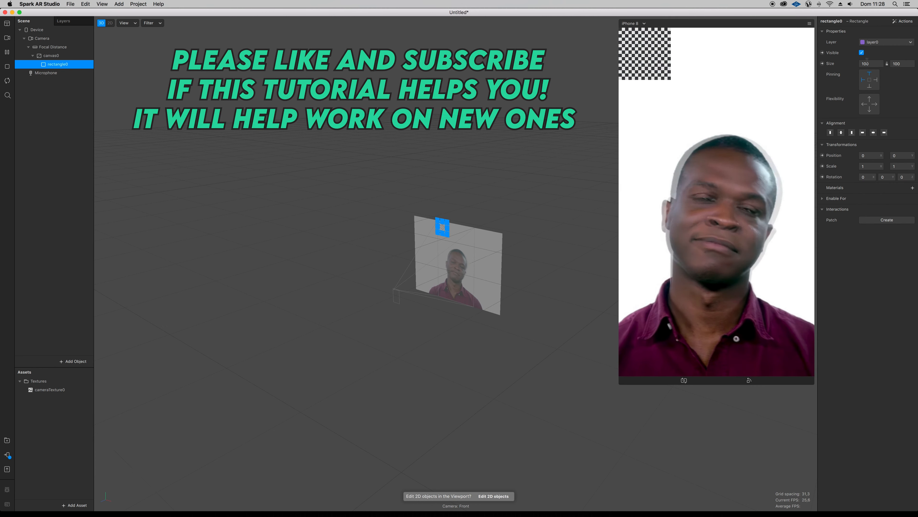
- Make the rectangle fill the canvas in width and height, and give it a new material
left_click(867, 70)
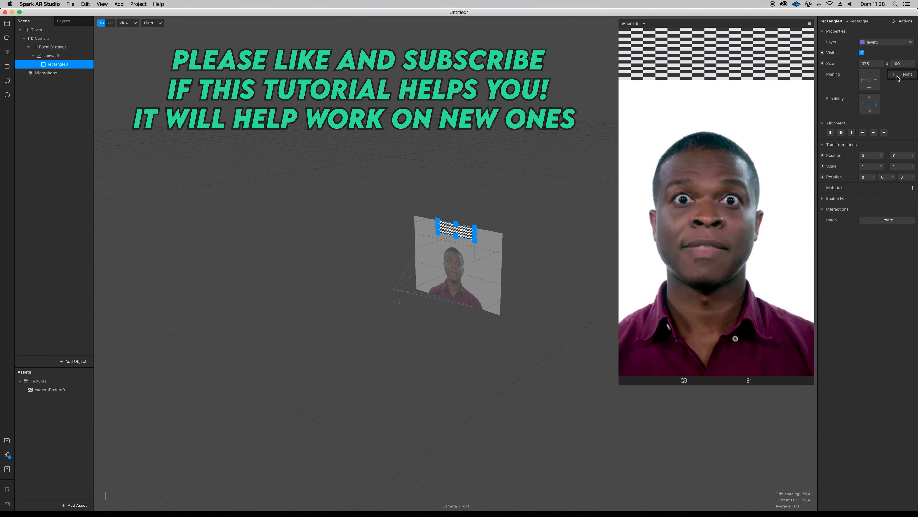
left_click(898, 77)
left_click(913, 188)
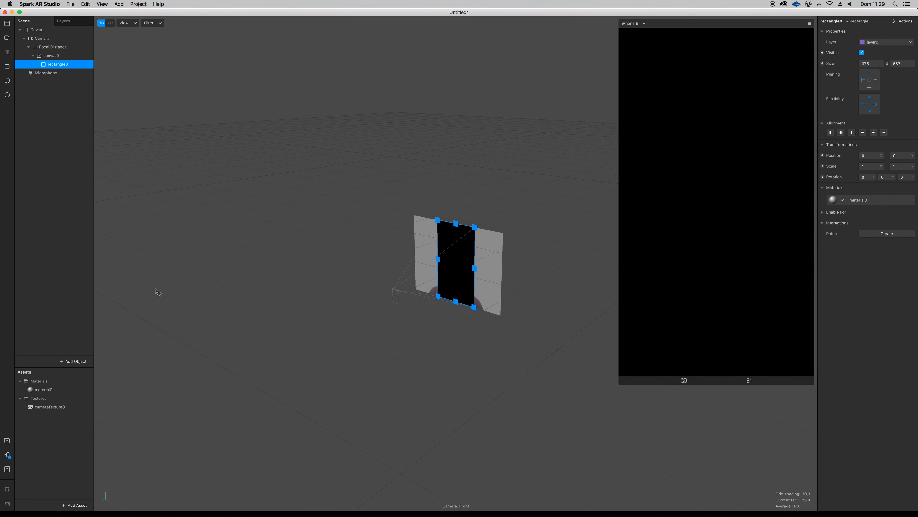
- Try lighting the rectangle with a spot light moved to Z 0.191, and delete the light
right_click(51, 102)
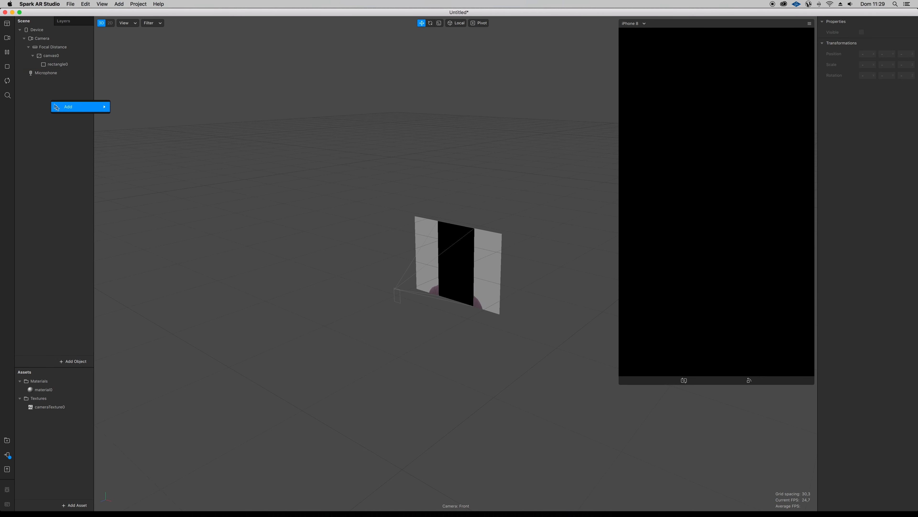
mouse_move(69, 106)
left_click(144, 283)
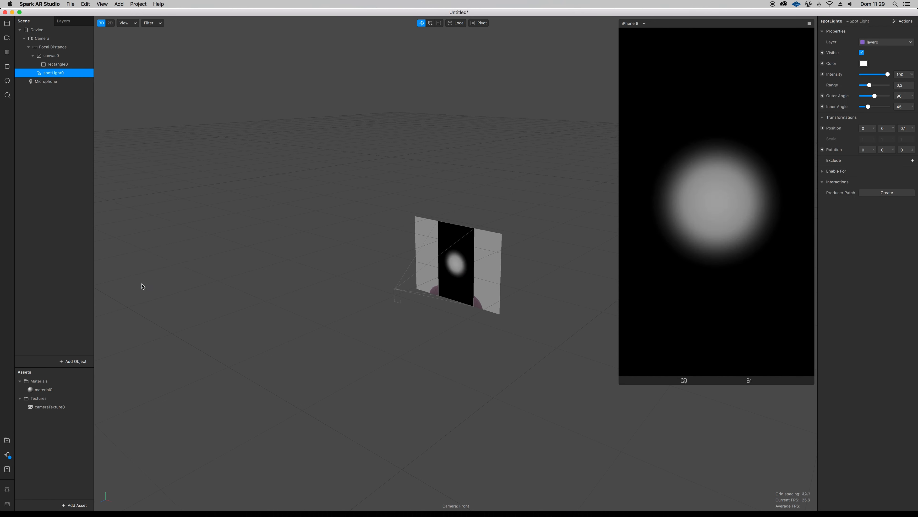
left_click_drag(385, 296, 373, 301)
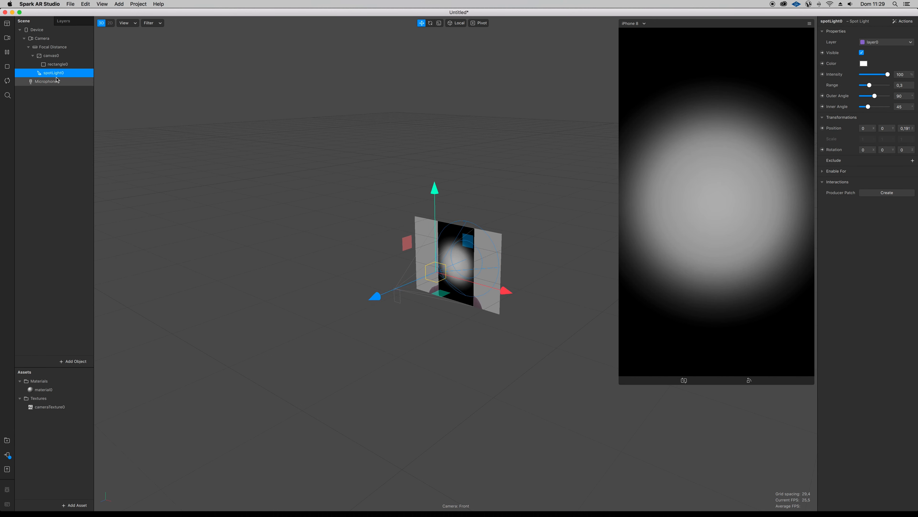
key("Delete")
- Change the shader type of material0 to Flat
left_click(65, 390)
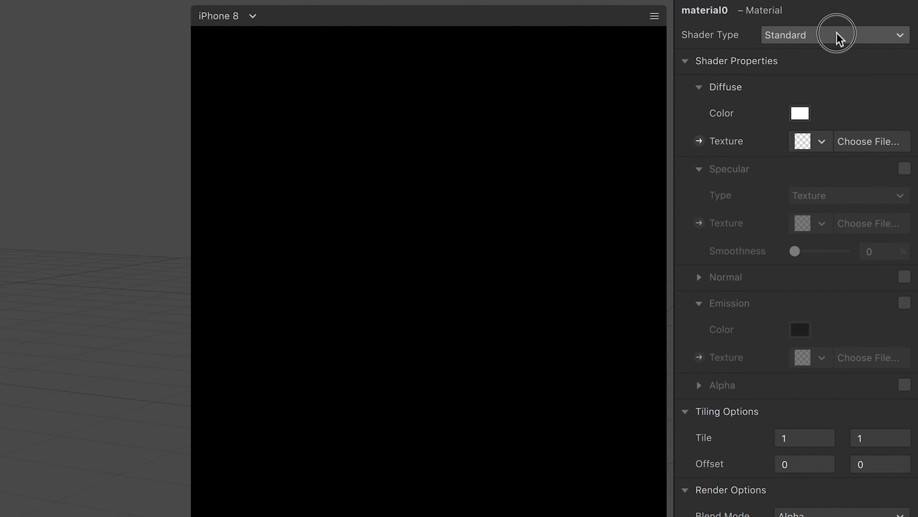
left_click(884, 32)
left_click(820, 39)
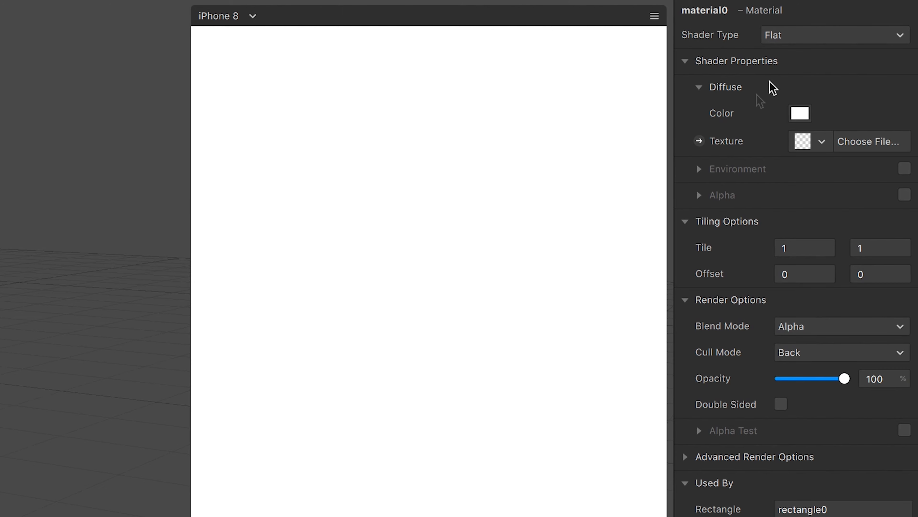
- Create a patch for material0's diffuse texture and feed it from a cameraTexture0 patch
left_click(700, 142)
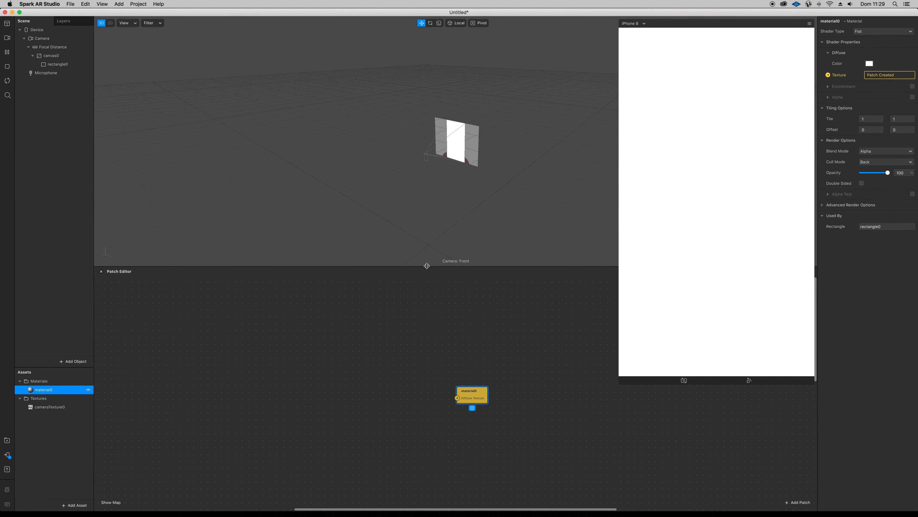
left_click_drag(46, 409, 437, 396)
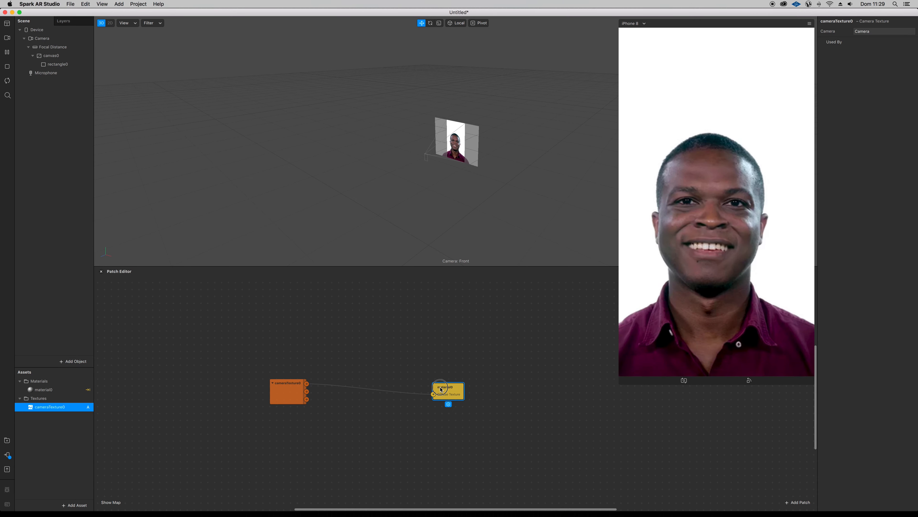
- Add a Mix patch above the connection between cameraTexture0 and material0, and set its value type to Color
scroll(368, 392, "up", 6)
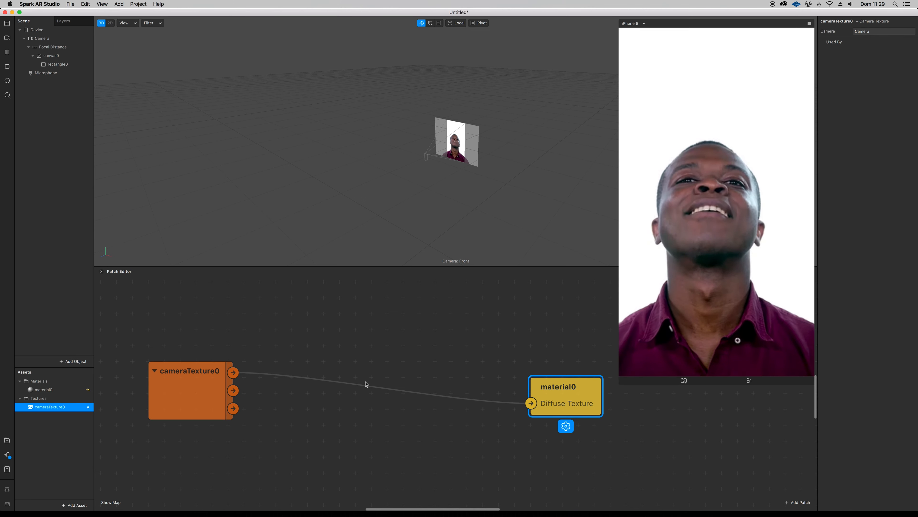
double_click(368, 348)
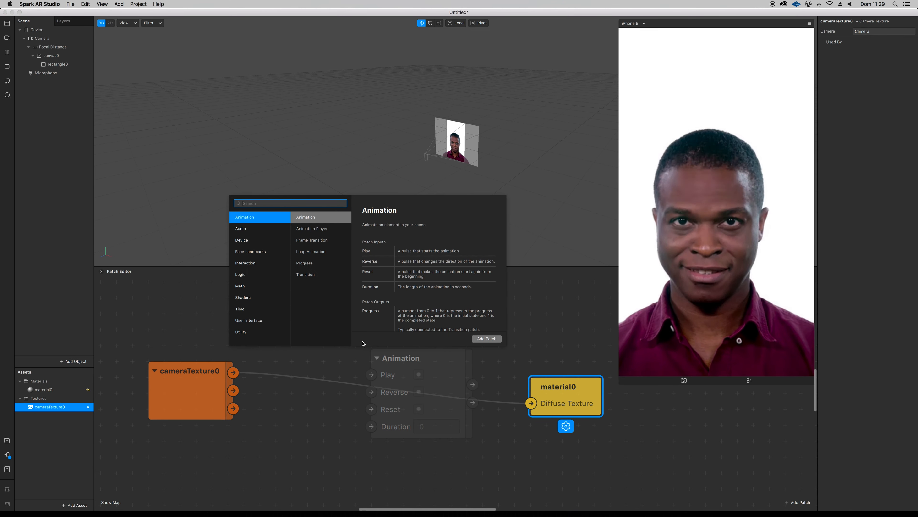
type("mix")
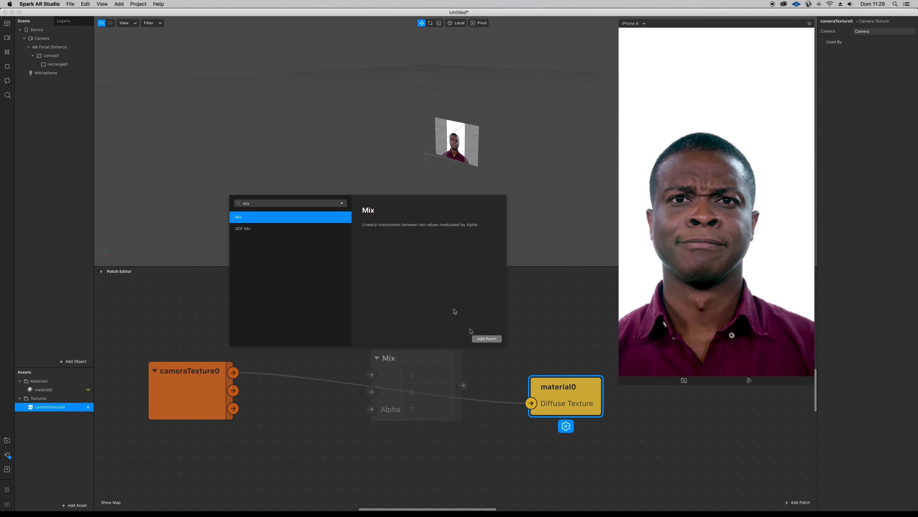
left_click(486, 338)
left_click_drag(428, 352, 399, 298)
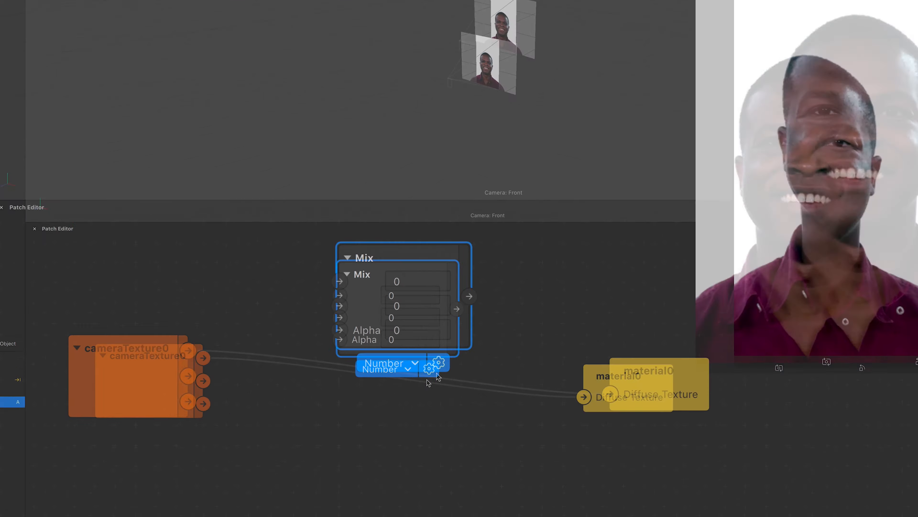
left_click(387, 381)
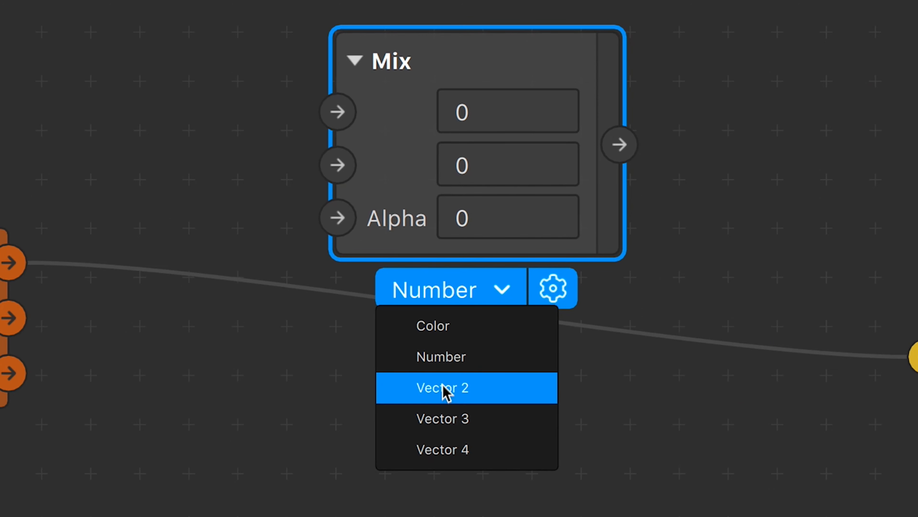
left_click(450, 335)
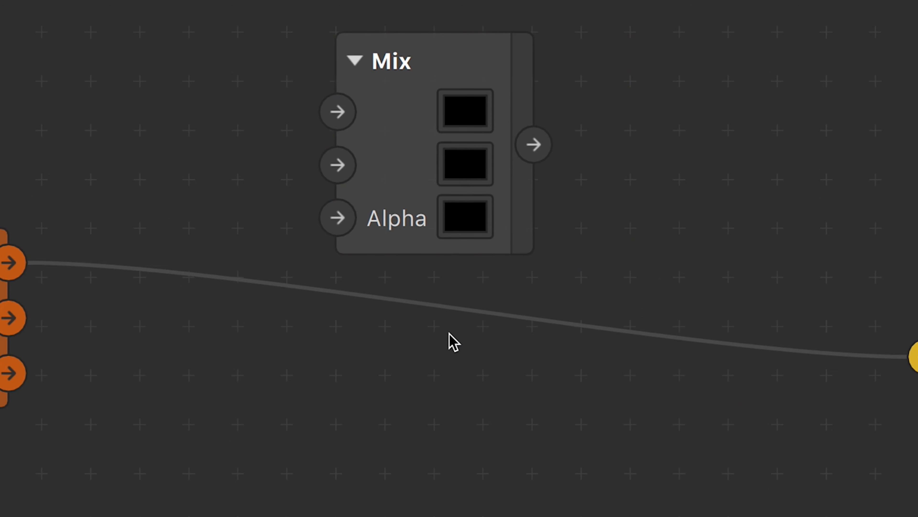
- Route the cameraTexture0 connection into the Mix patch's Alpha input and the Mix output into material0's Diffuse Texture
left_click_drag(377, 308, 425, 308)
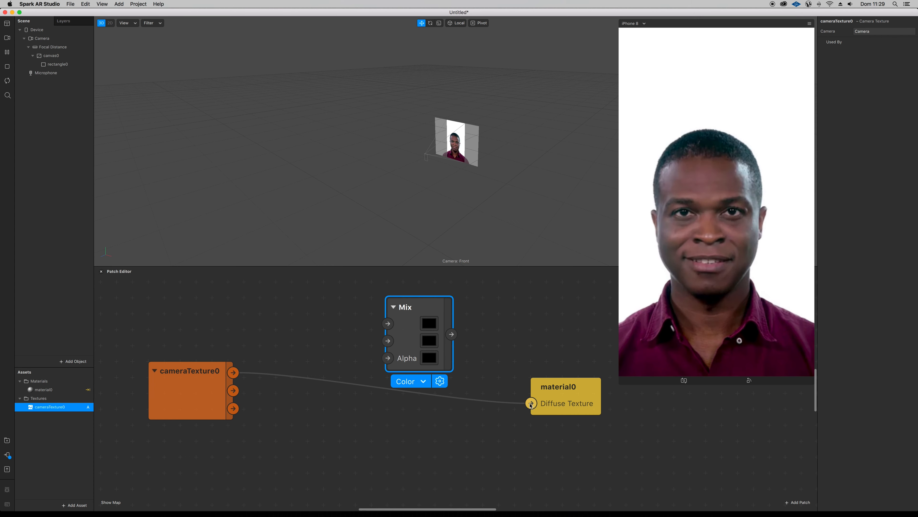
left_click_drag(531, 403, 391, 359)
left_click_drag(452, 334, 531, 403)
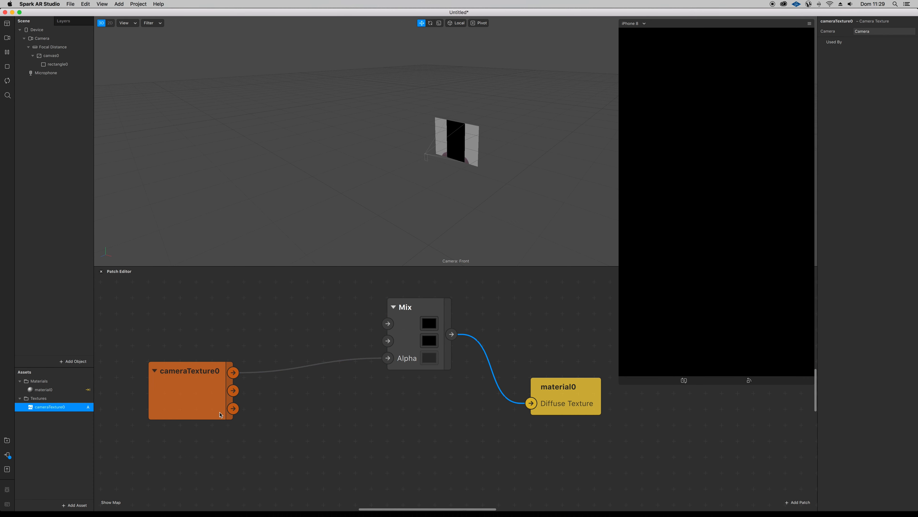
- Try a light grey and a yellow-orange as the Mix patch's first colour, and discard the change
left_click(429, 328)
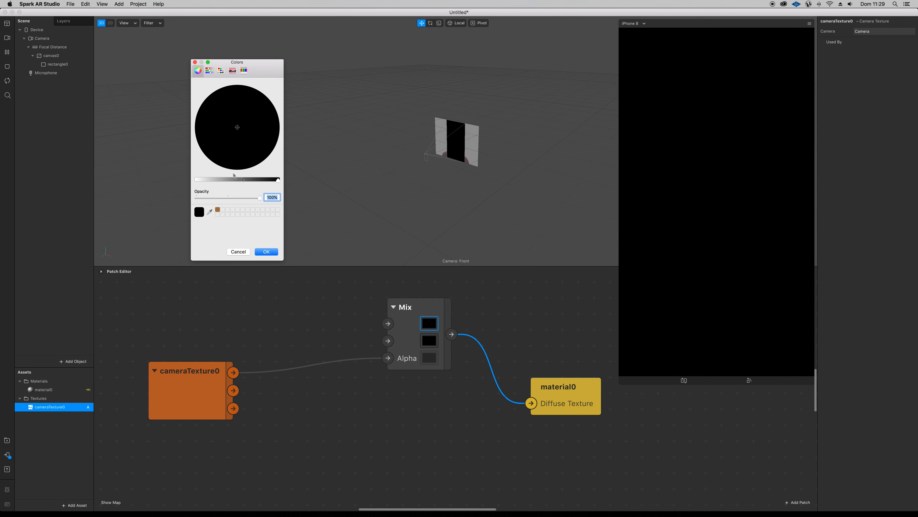
left_click_drag(228, 180, 210, 182)
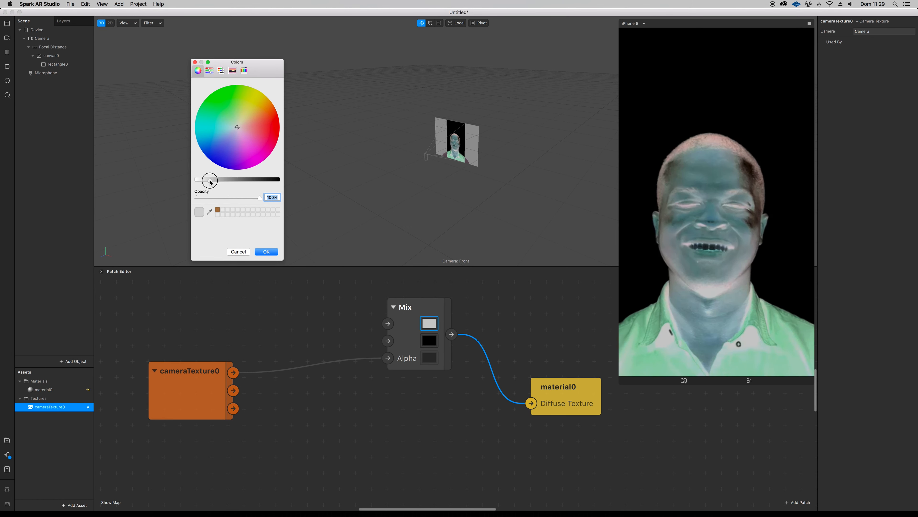
left_click_drag(264, 126, 254, 110)
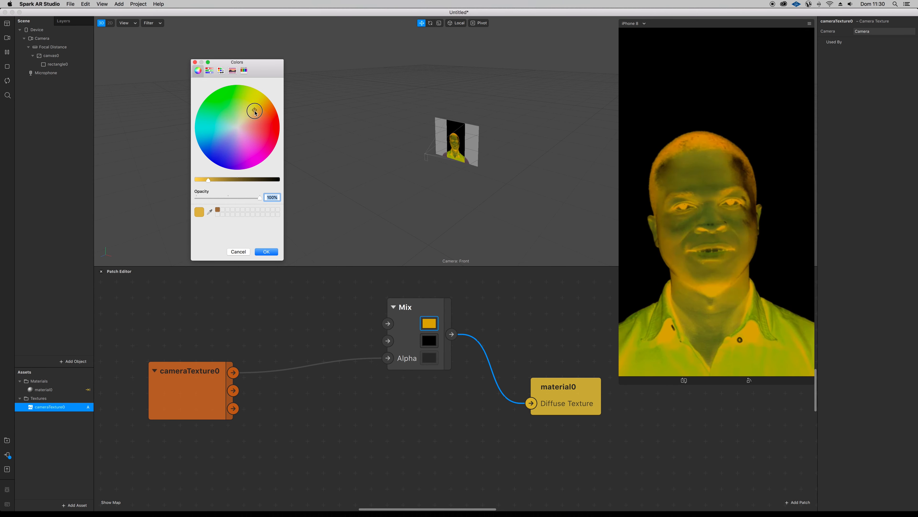
left_click(237, 251)
- Set the Mix patch's second colour to a muted pink
left_click(429, 341)
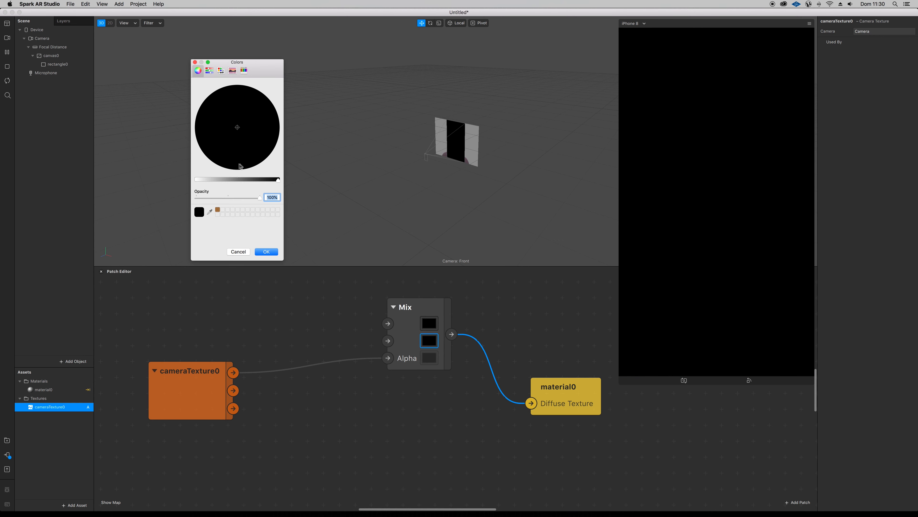
left_click_drag(231, 180, 221, 180)
mouse_move(239, 149)
left_mouse_down()
mouse_move(255, 137)
mouse_move(256, 109)
mouse_move(241, 97)
mouse_move(219, 121)
mouse_move(241, 136)
left_mouse_up()
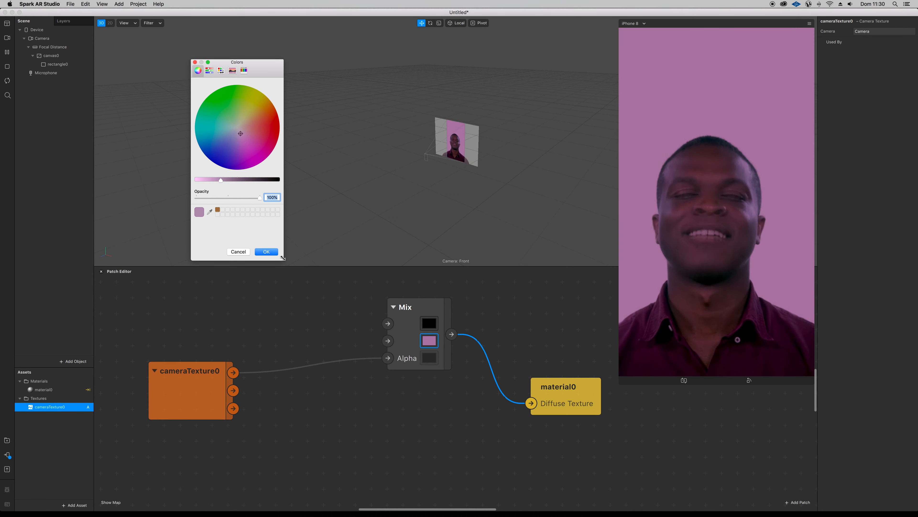
left_click(266, 251)
- Try greens and a dark magenta as the Mix patch's first colour, and discard the change
left_click(429, 323)
left_click_drag(214, 182, 244, 182)
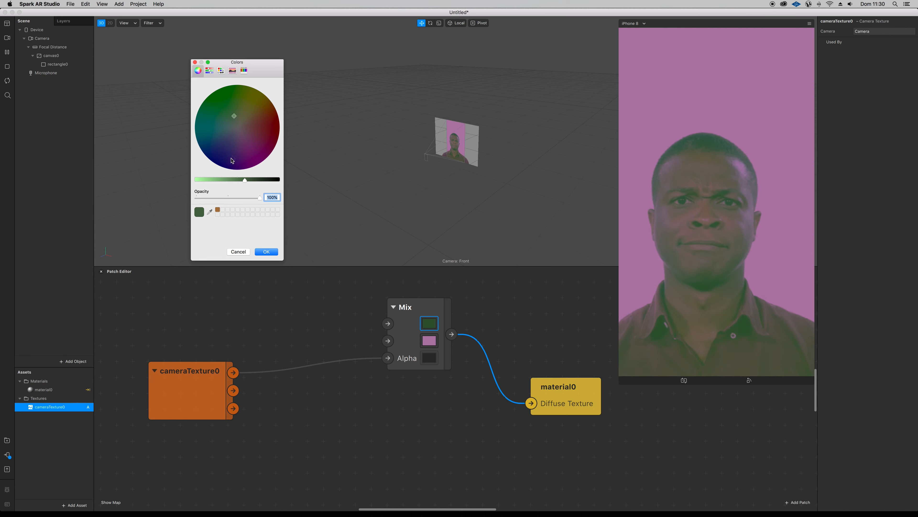
left_click(229, 180)
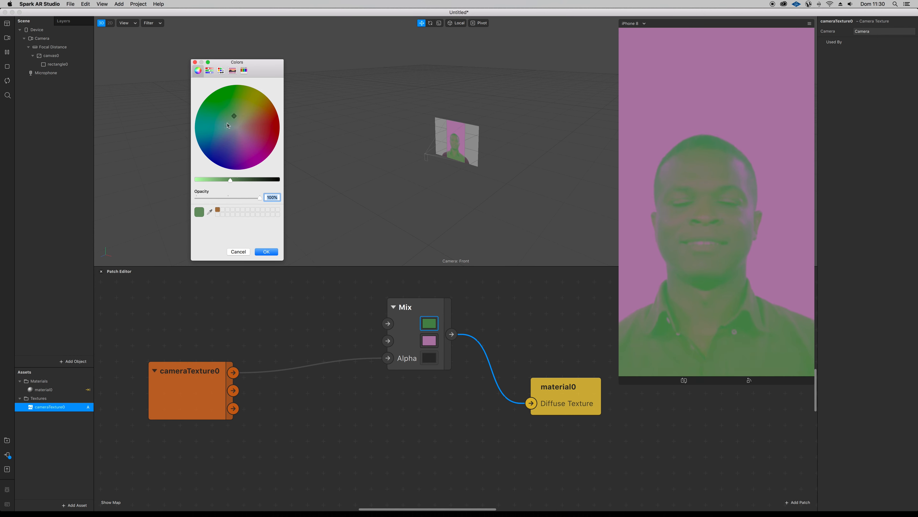
left_click_drag(235, 115, 264, 146)
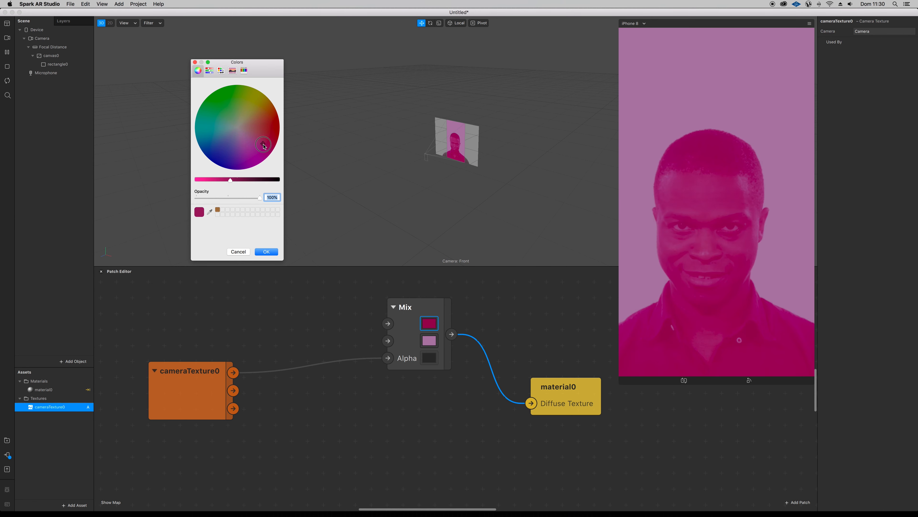
left_click(239, 252)
- Move the camera texture connection to the Mix patch's first input and try red and violet Alpha colours, discarding the Alpha change
left_click_drag(389, 334, 389, 324)
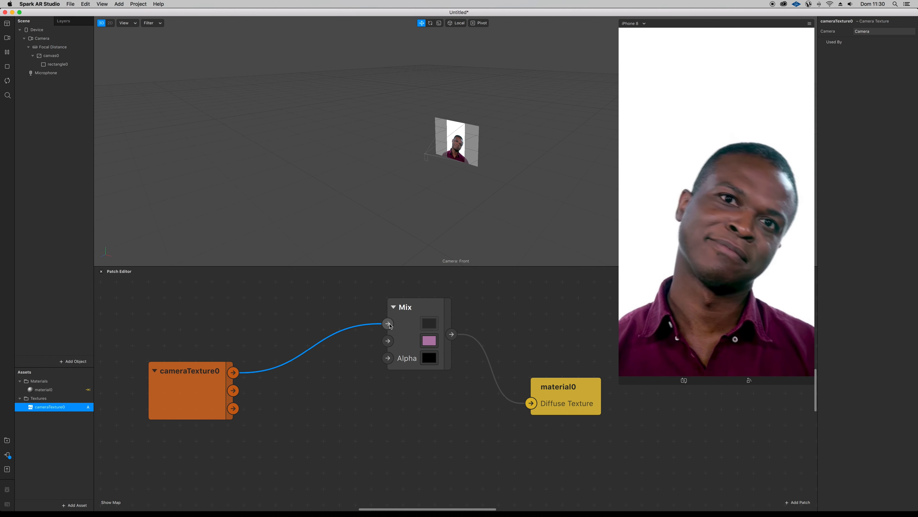
left_click(426, 361)
left_click_drag(235, 180, 222, 180)
left_click(266, 136)
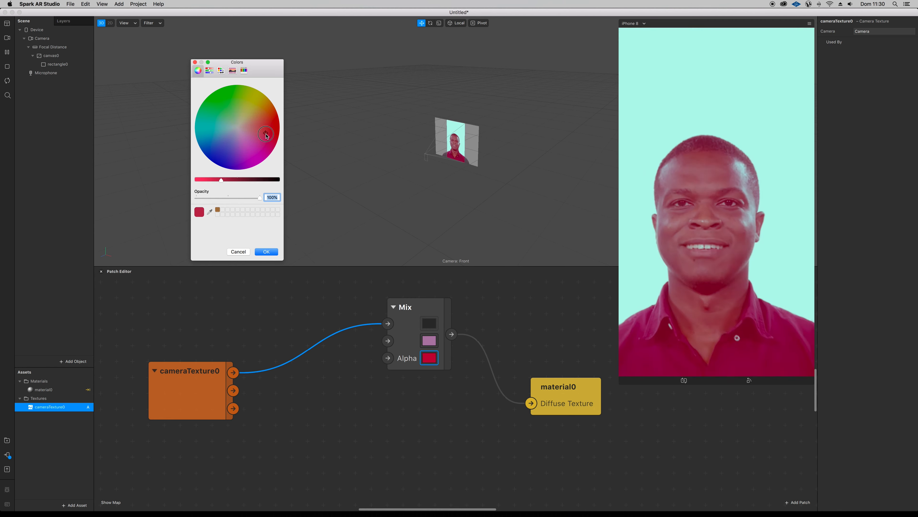
left_click_drag(263, 145, 233, 172)
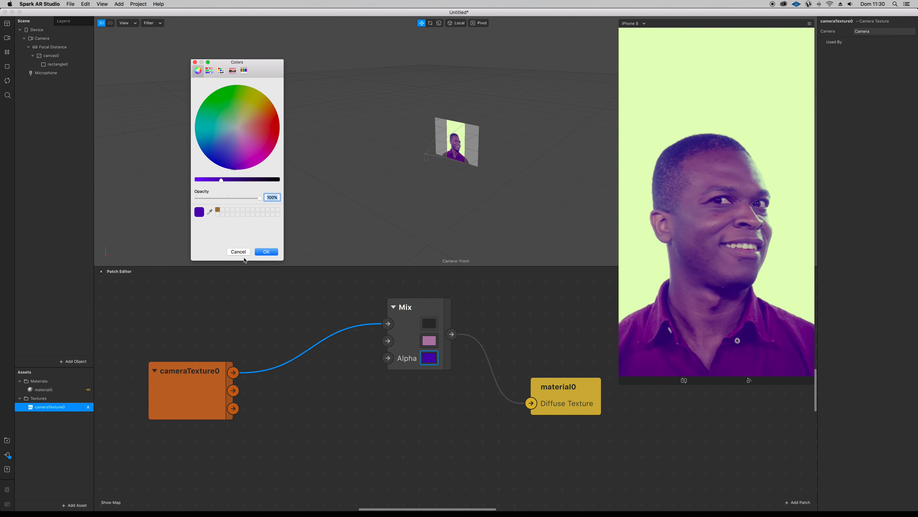
left_click(238, 251)
- Move the camera texture connection to the Mix patch's Alpha input and set the Mix patch's second colour to black
scroll(373, 344, "left", 5)
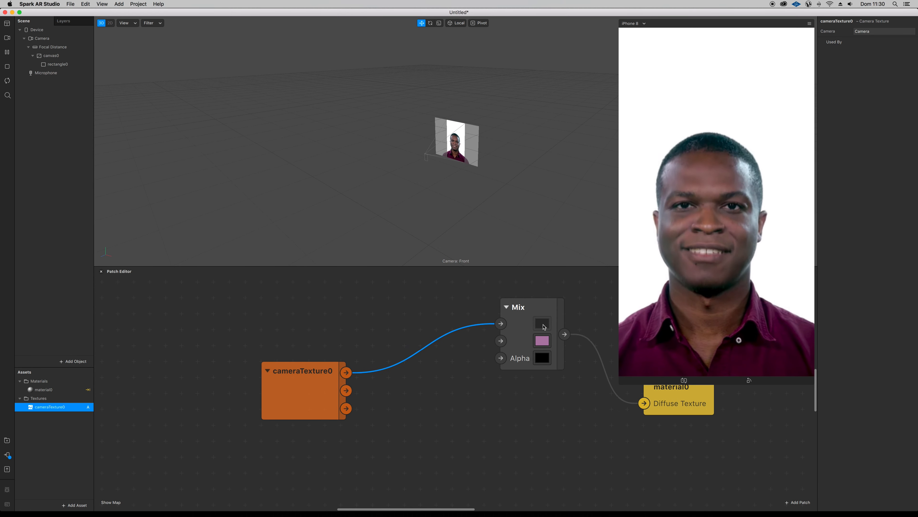
left_click_drag(498, 331, 501, 358)
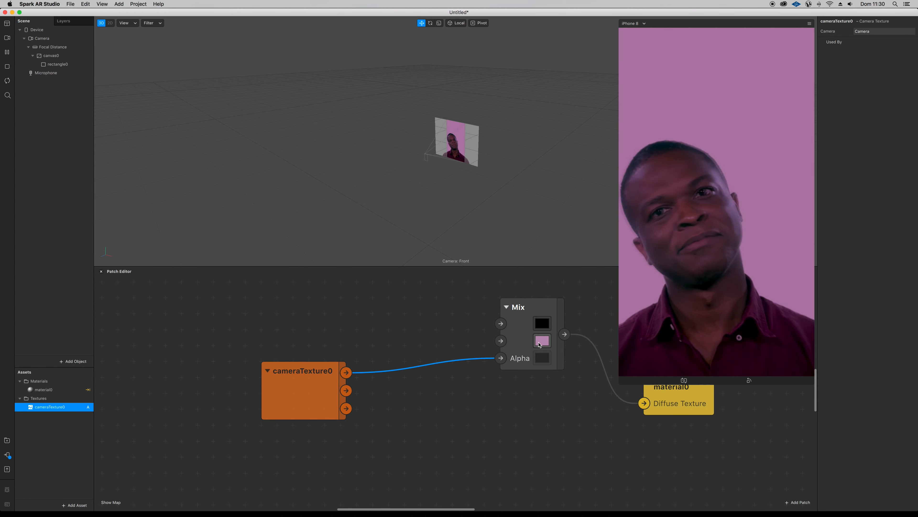
left_click(542, 340)
left_click_drag(220, 180, 289, 238)
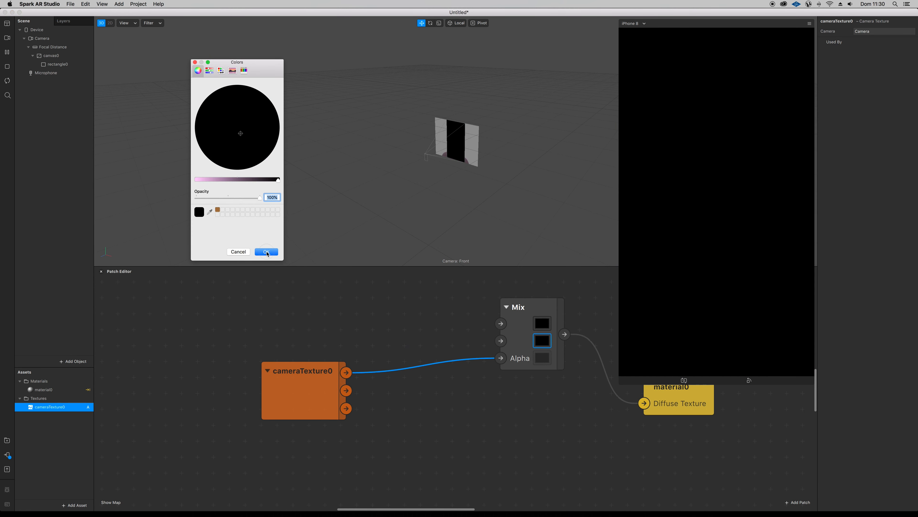
left_click(266, 252)
- Import the 2 Colors Gradient shader from the AR Library's Shaders collection of patch assets
left_click(74, 505)
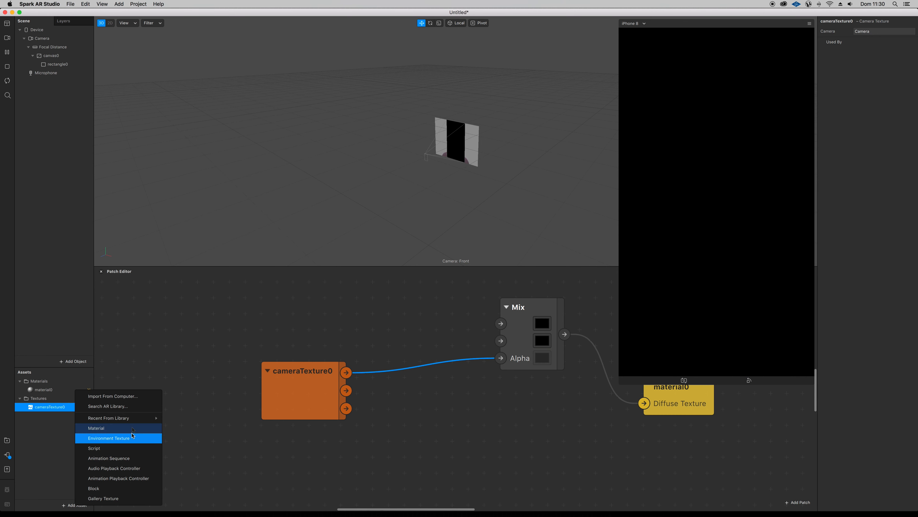
mouse_move(133, 422)
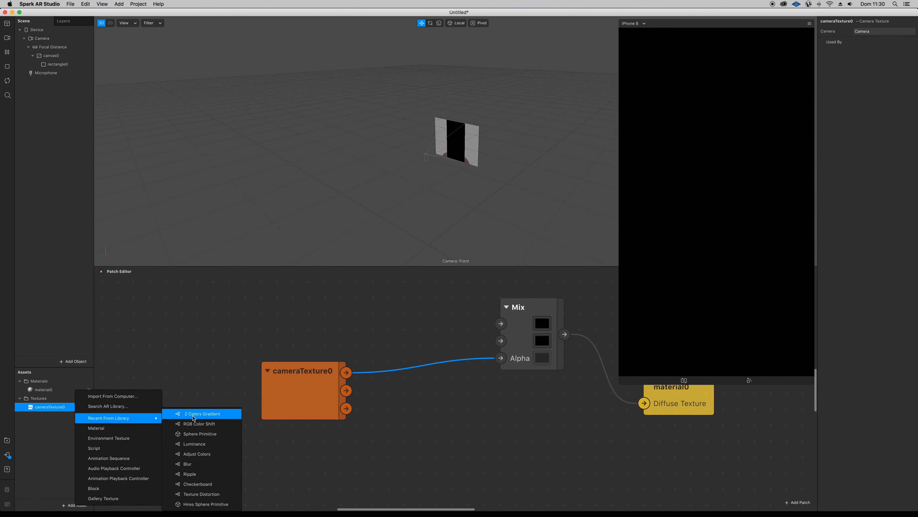
left_click(127, 408)
scroll(528, 295, "down", 3)
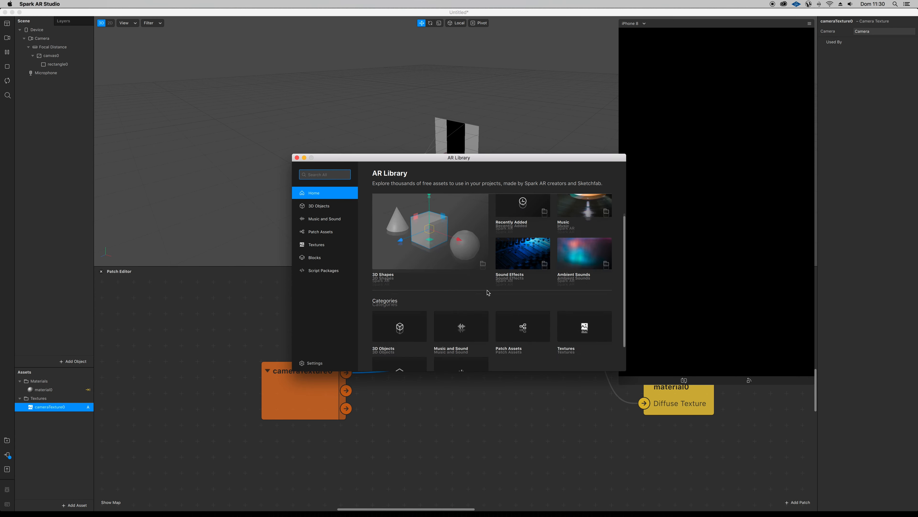
left_click(524, 295)
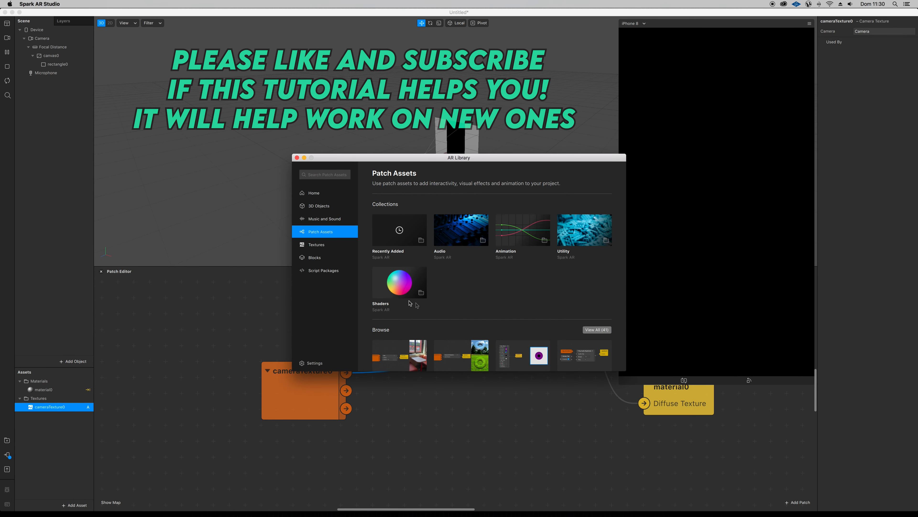
left_click(407, 283)
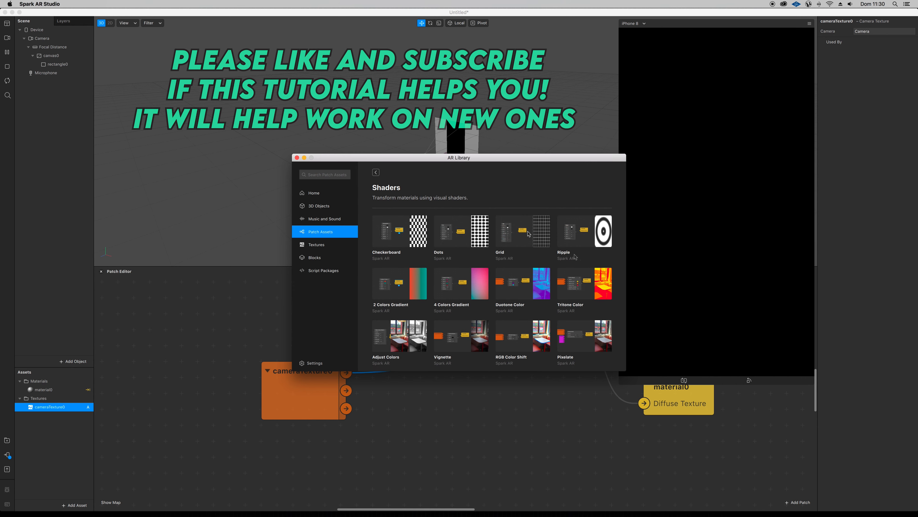
scroll(572, 317, "down", 2)
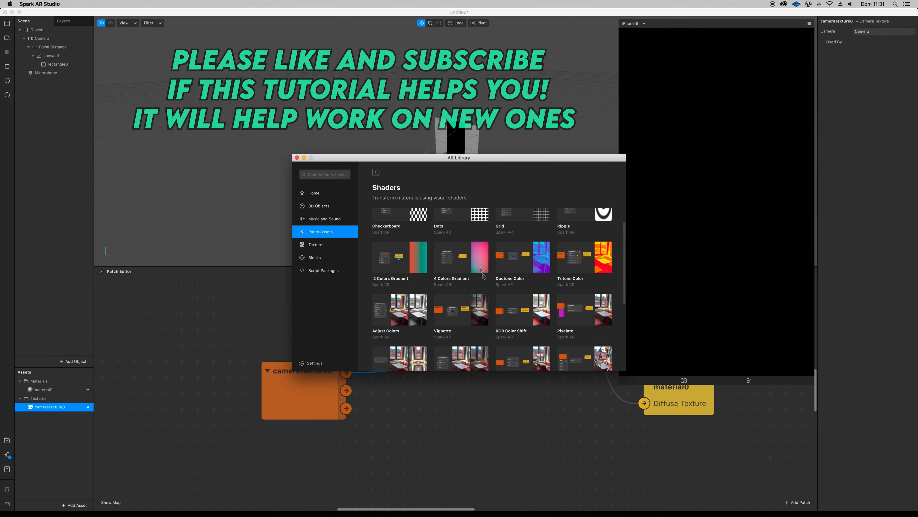
left_click(419, 265)
left_click(588, 188)
left_click(376, 172)
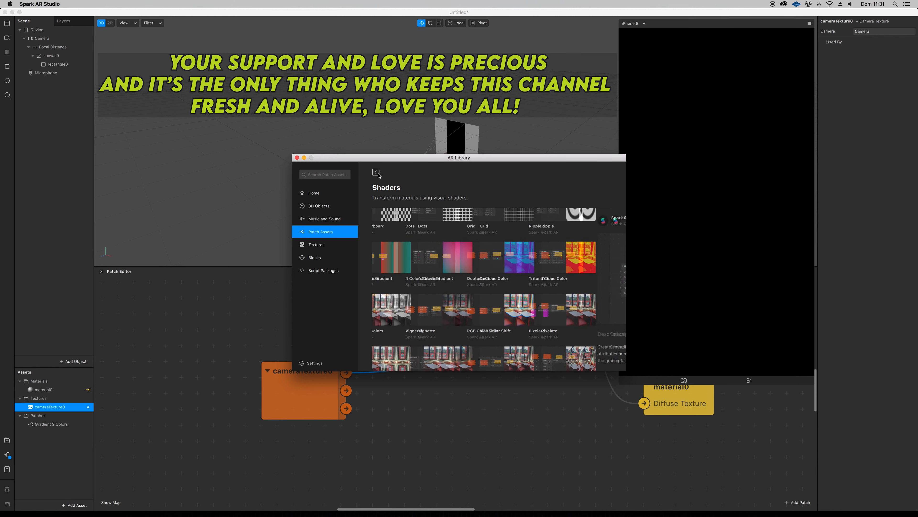
- Import the 4 Colors Gradient shader from the AR Library and return to the Shaders collection
left_click(481, 269)
left_click(595, 188)
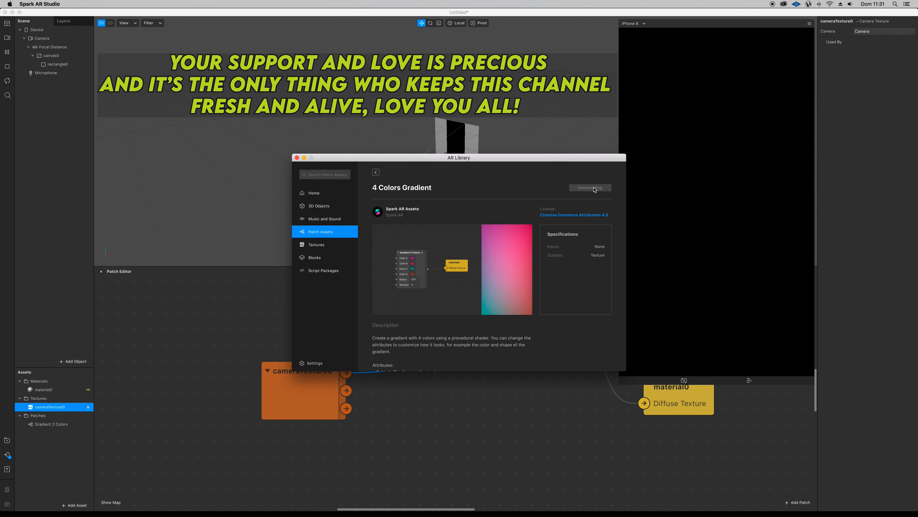
left_click(376, 172)
- Import the Adjust Colors shader from the AR Library's Shaders collection
scroll(489, 273, "down", 3)
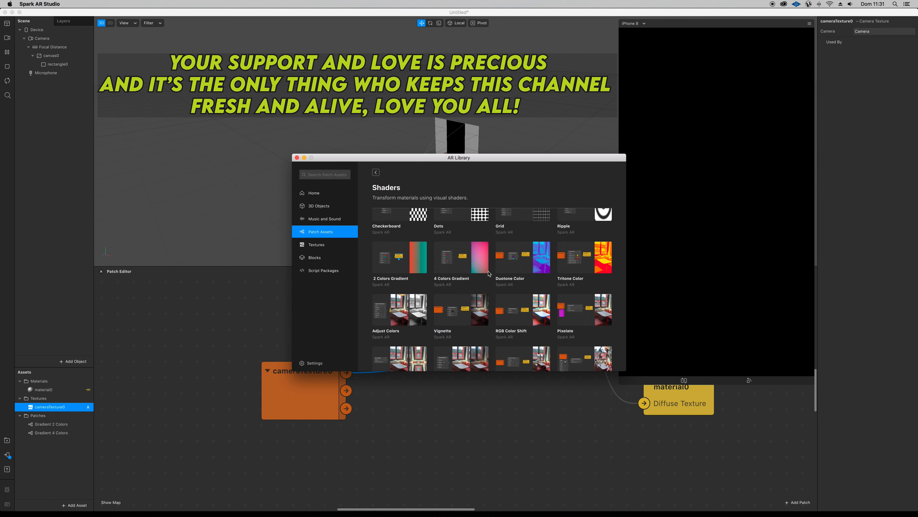
scroll(489, 273, "down", 1)
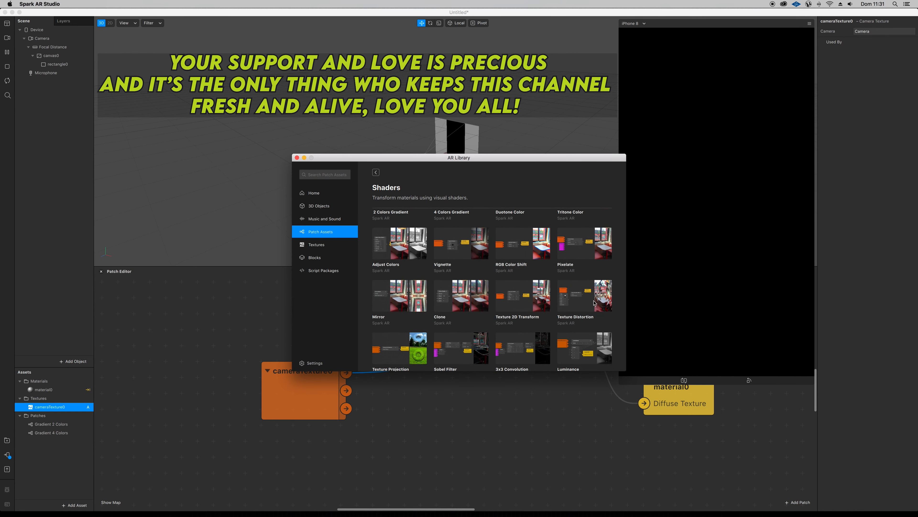
left_click(402, 251)
left_click(590, 187)
left_click(376, 173)
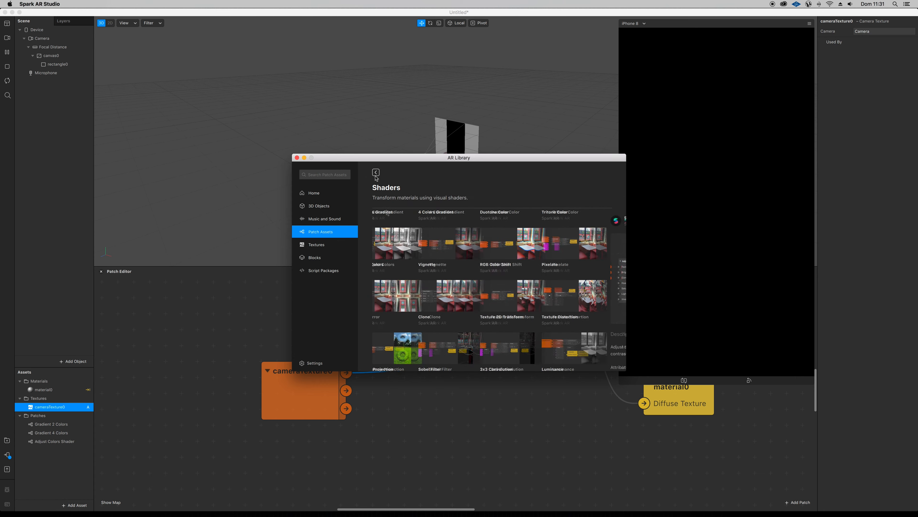
- Import the RGB Color Shift shader from the Shaders collection and close the AR Library
scroll(471, 301, "down", 3)
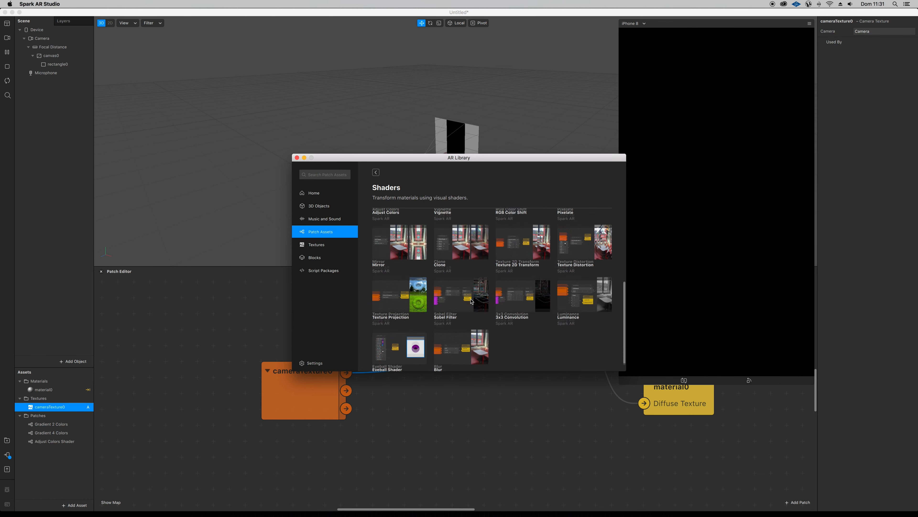
scroll(471, 301, "up", 7)
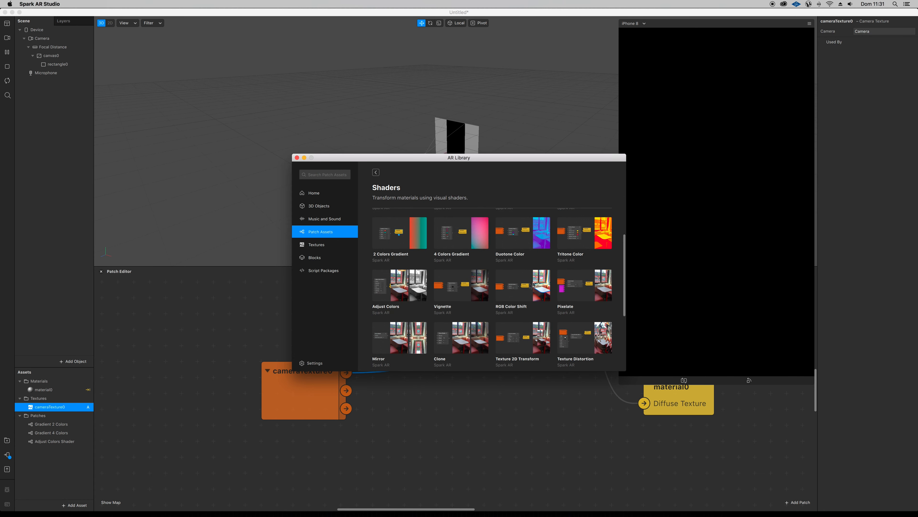
left_click(534, 284)
left_click(589, 187)
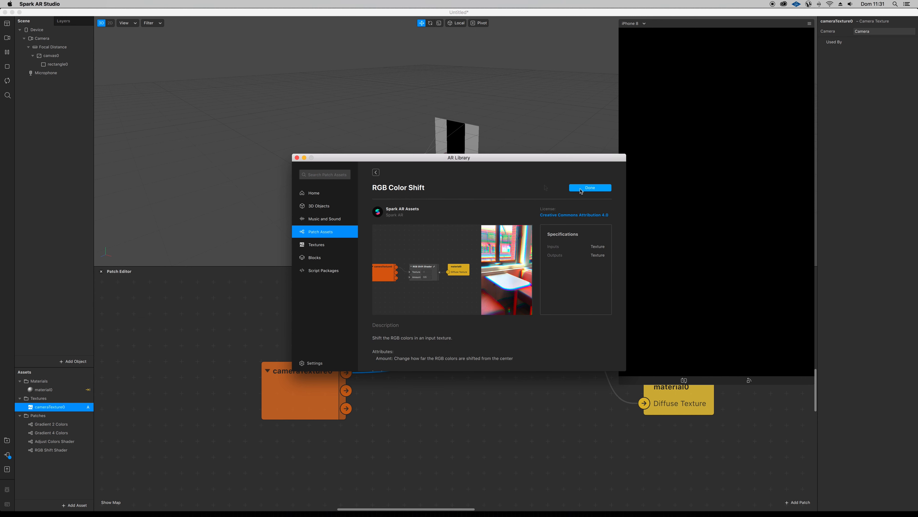
left_click(297, 159)
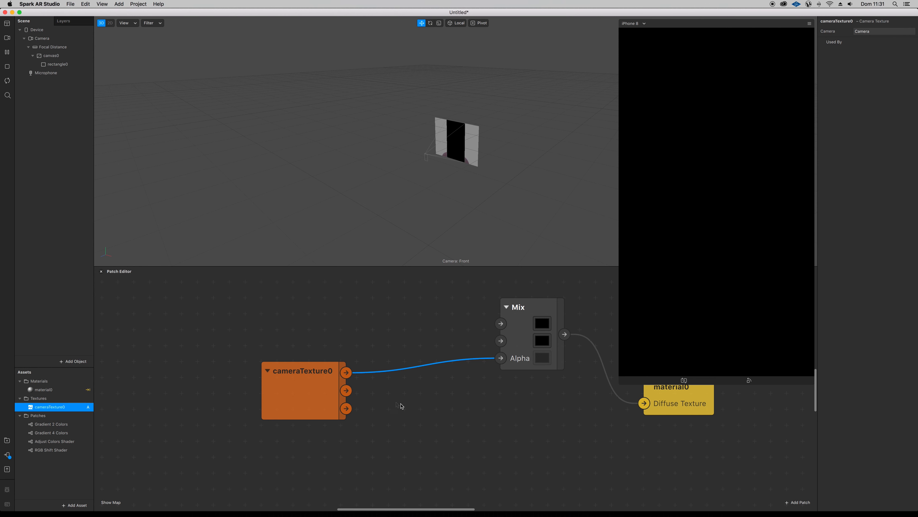
- Add the Gradient 2 Colors patch to an enlarged patch editor and connect its output to the Mix patch's second input
left_click_drag(324, 399, 179, 397)
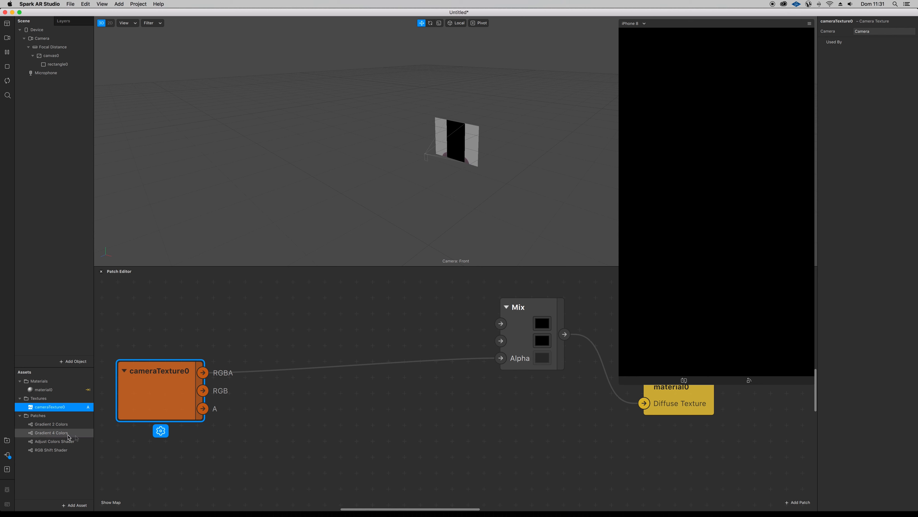
left_click(68, 426)
left_click_drag(54, 424, 350, 315)
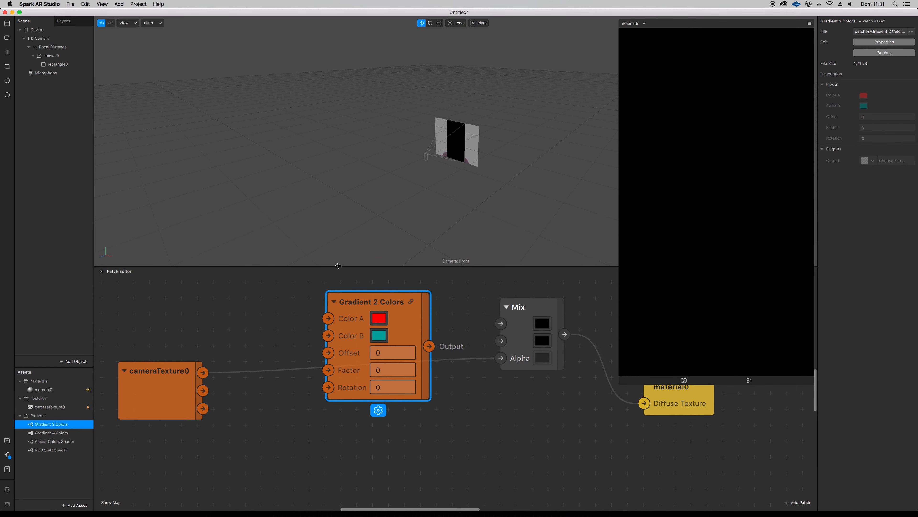
left_click_drag(338, 265, 338, 143)
left_click_drag(353, 191, 254, 356)
left_click_drag(331, 388, 500, 217)
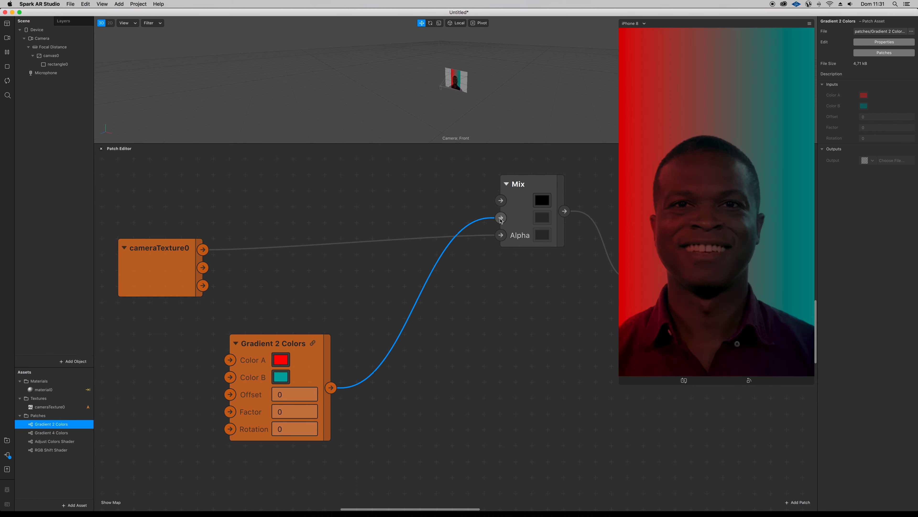
- Set Color A of the Gradient 2 Colors patch to a light green
left_click(281, 360)
left_click_drag(256, 145, 225, 84)
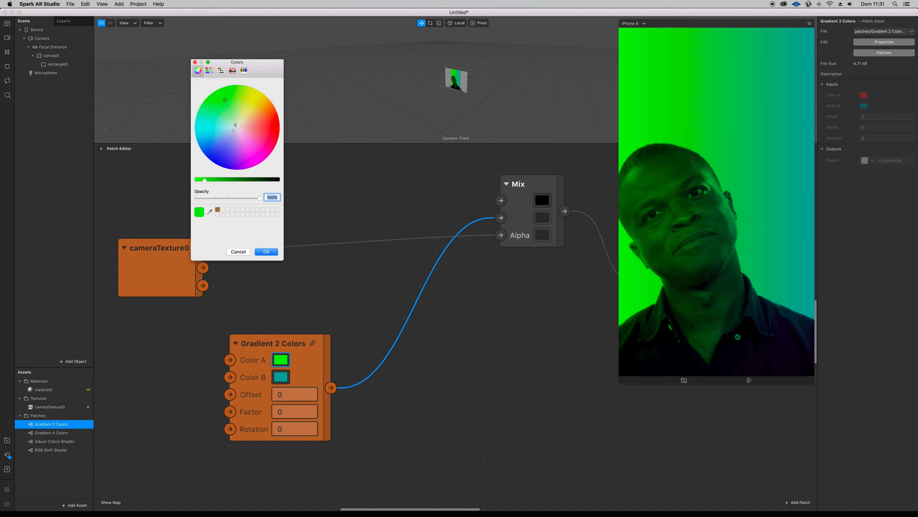
left_click_drag(227, 105, 229, 113)
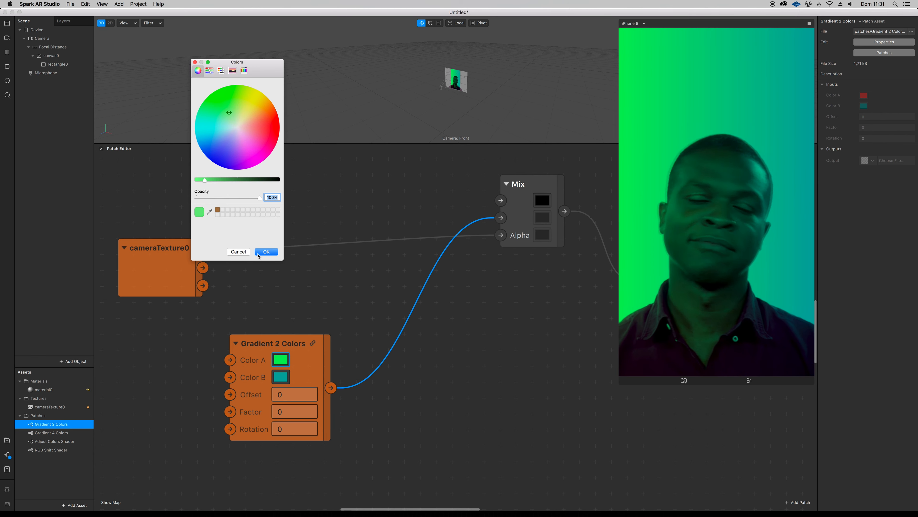
left_click(266, 252)
- Move the gradient connection to the Mix patch's first input and rearrange the camera texture and Gradient 2 Colors patches
left_click_drag(501, 218, 500, 200)
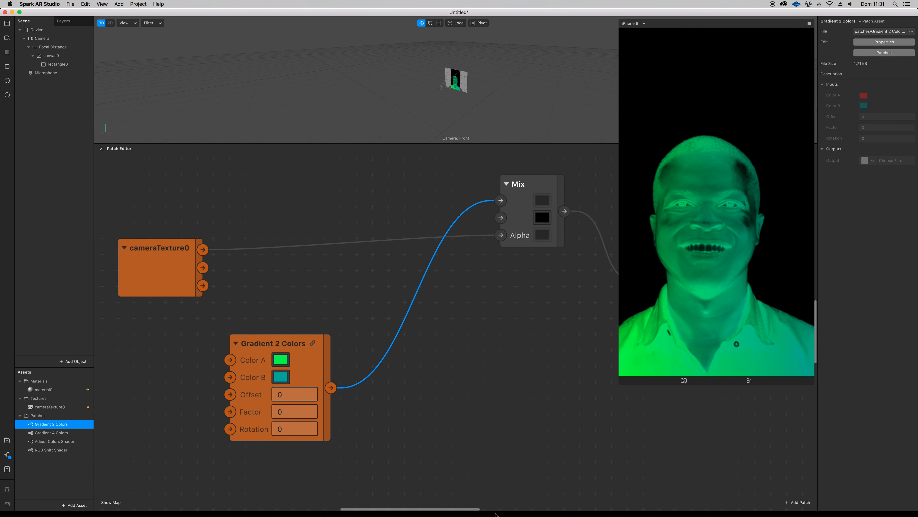
left_click_drag(175, 270, 279, 205)
left_click_drag(274, 343, 195, 311)
- Connect a Gradient 4 Colors patch to the Mix patch's second input and try linking the two-colour gradient's output to its Color A
left_click_drag(51, 432, 441, 423)
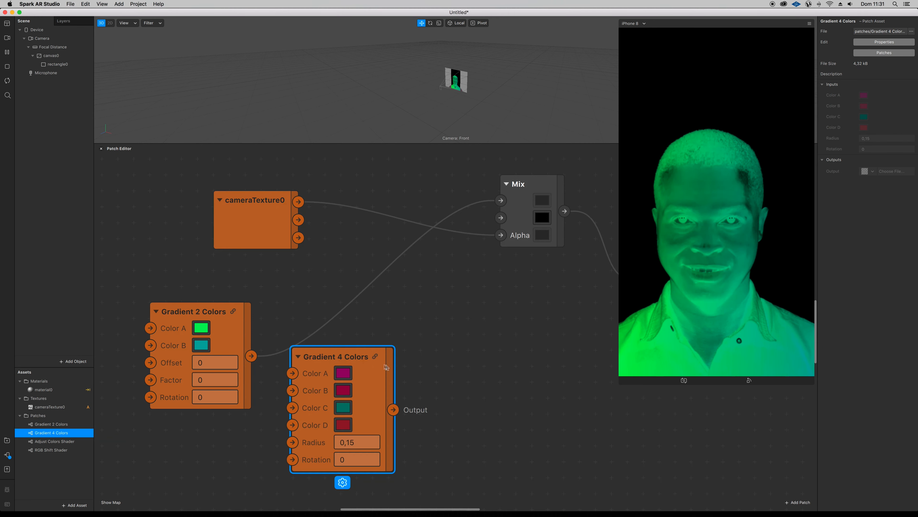
left_click_drag(384, 361, 468, 326)
left_click_drag(443, 380, 501, 218)
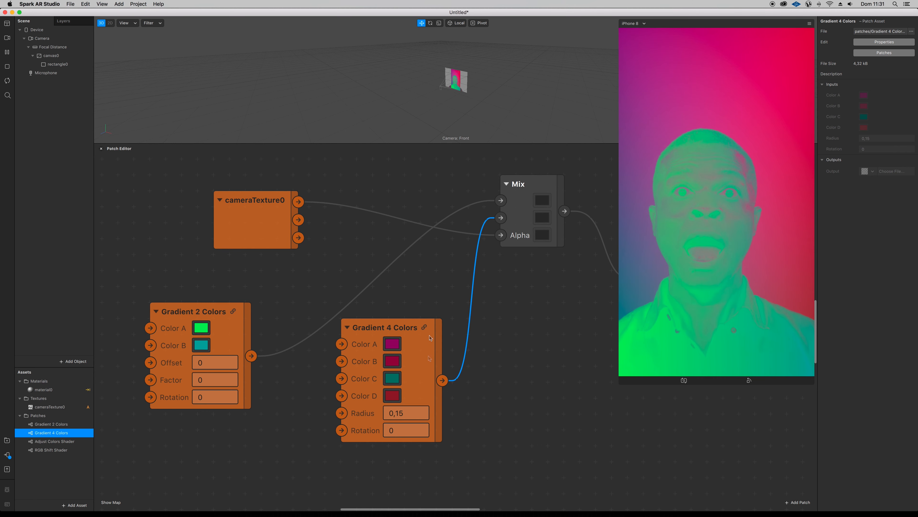
left_click_drag(252, 356, 339, 343)
left_click_drag(306, 348, 342, 344)
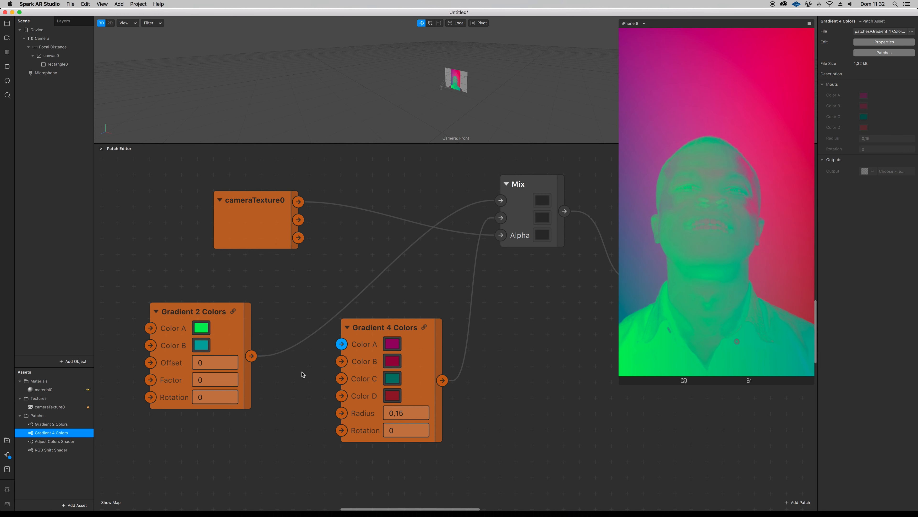
scroll(225, 307, "down", 1)
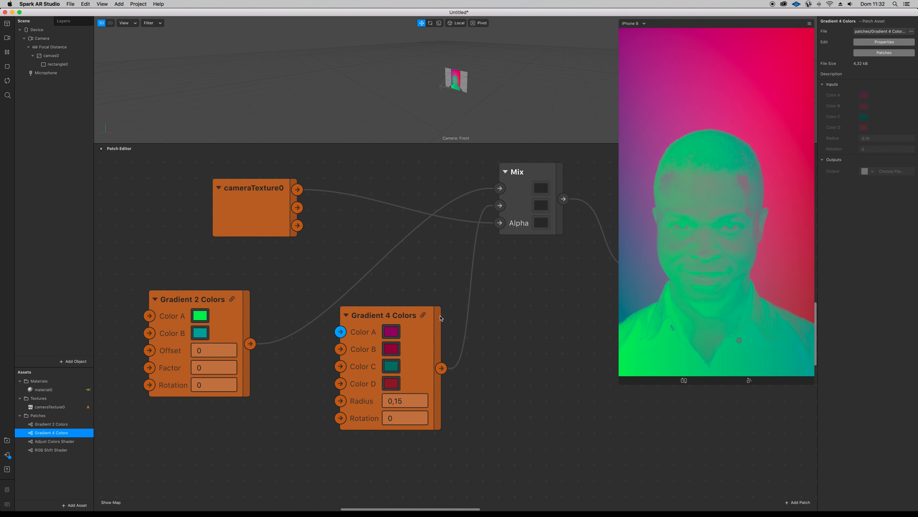
- Replace the Gradient 4 Colors patch with the RGB Shift Shader, fed by the camera texture's RGBA output and connected to the Mix patch's second input
left_click(429, 338)
key("BackSpace")
left_click_drag(51, 450, 344, 327)
left_click_drag(297, 189, 340, 347)
left_click_drag(441, 349, 500, 205)
- Switch the preview's real-time simulation from the man's portrait to the outdoor scene video
left_click(7, 37)
left_click(66, 114)
left_click(82, 115)
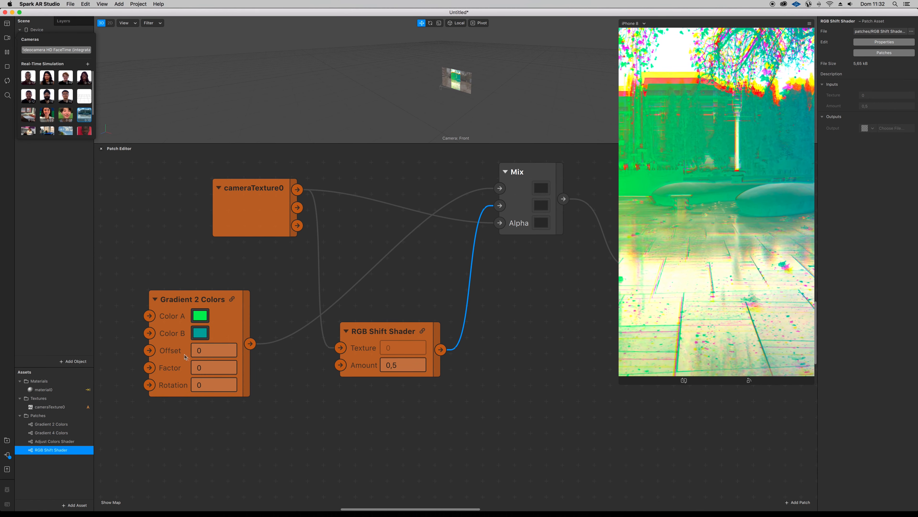
- Try other brightness levels for Color A and Color B of the Gradient 2 Colors patch, discarding both changes
left_click(198, 318)
mouse_move(232, 179)
left_mouse_down()
mouse_move(272, 182)
mouse_move(243, 181)
left_mouse_up()
left_click(237, 252)
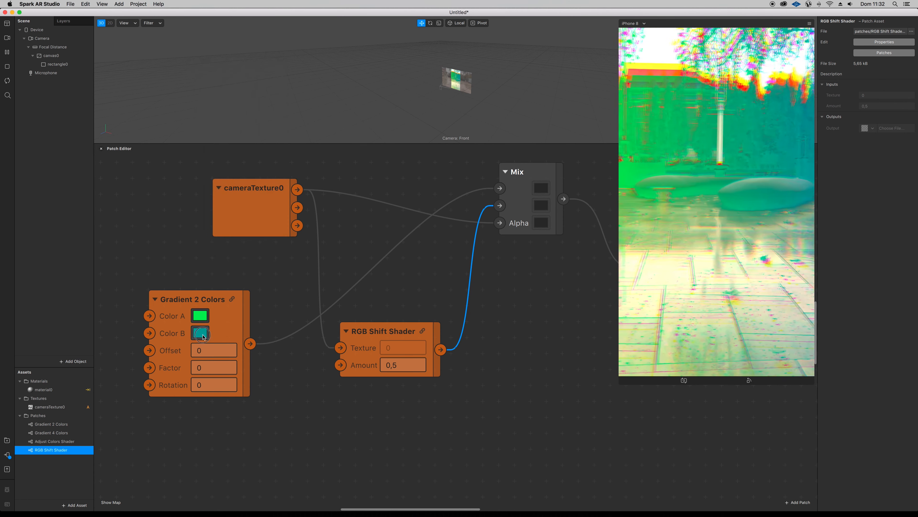
left_click(204, 336)
left_click_drag(236, 181, 267, 181)
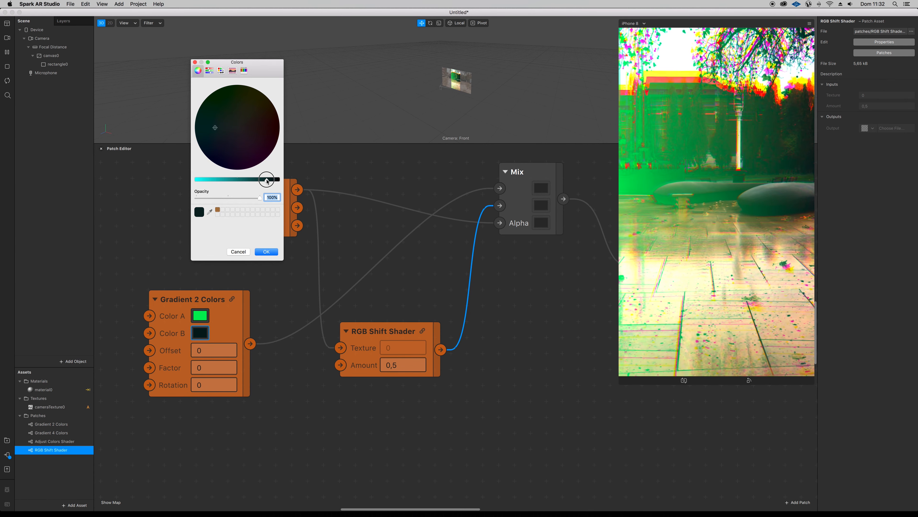
left_click(233, 254)
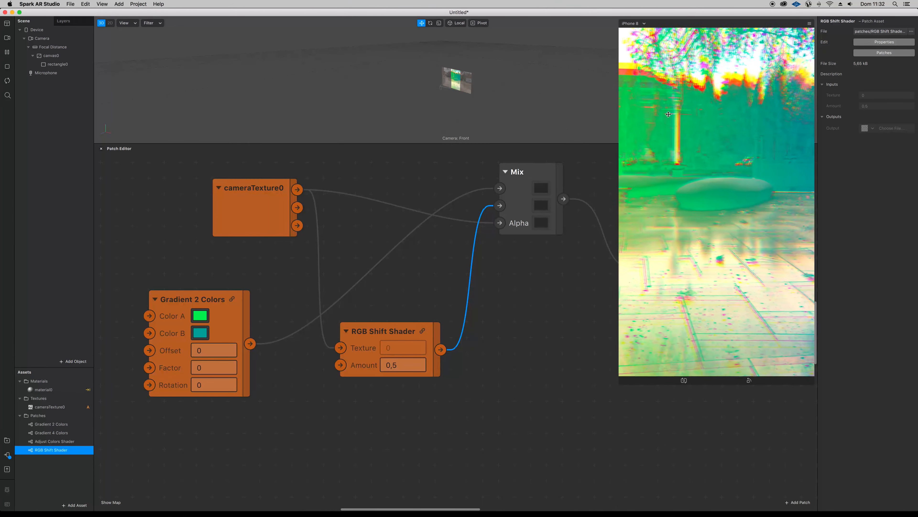
- Move the RGB Shift Shader's connection to the Mix patch's first input, with the camera texture's RGBA output feeding Alpha
left_click_drag(501, 204, 500, 187)
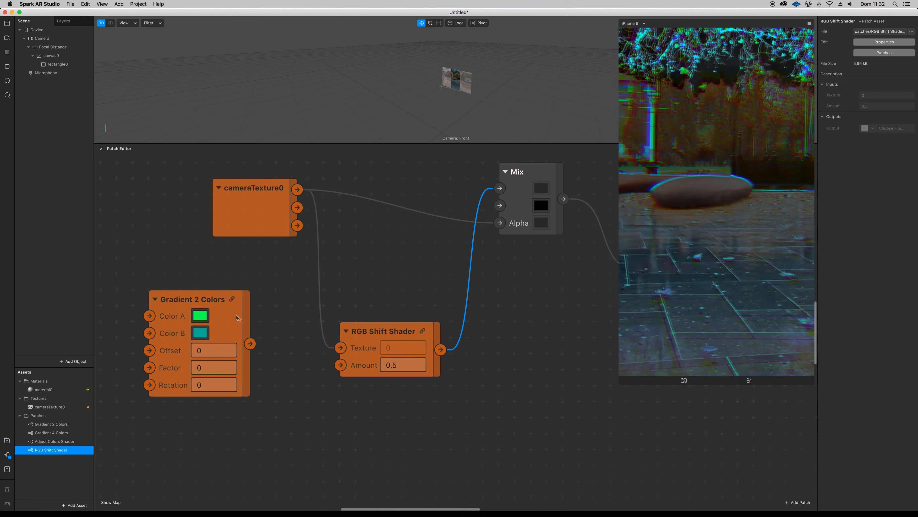
left_click_drag(300, 195, 500, 224)
- Try a dark grey and other hues as the Mix patch's second input colour, discarding the changes
left_click(540, 205)
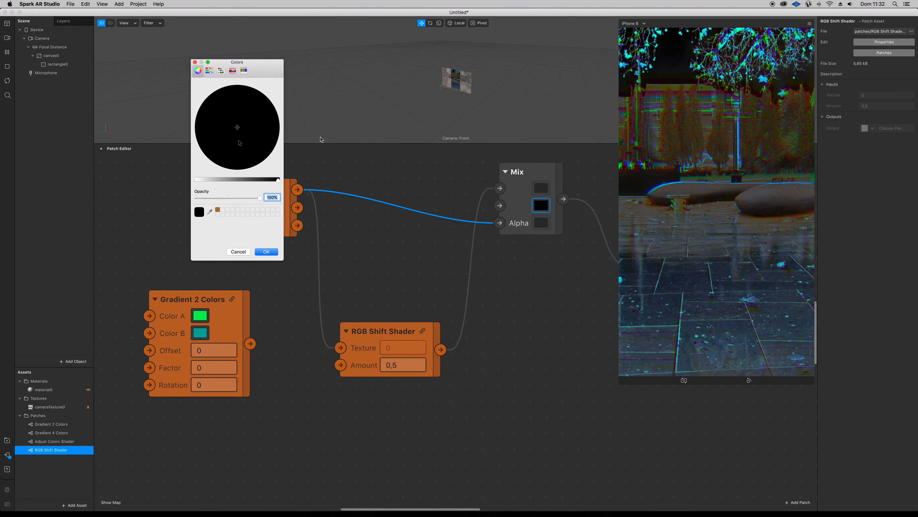
left_click_drag(275, 180, 258, 182)
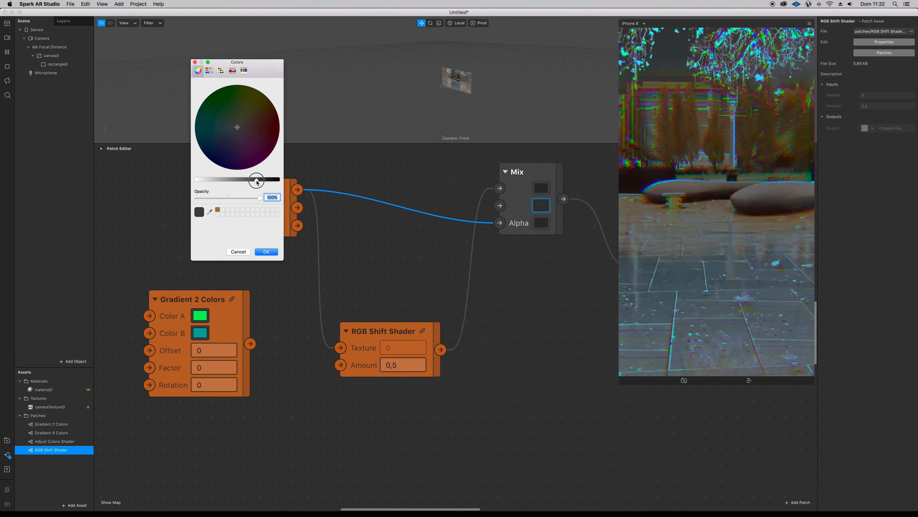
left_click(261, 153)
left_click_drag(265, 110, 199, 87)
left_click(238, 253)
- Connect Gradient 2 Colors to the Mix patch's second input, feed its Color A from the camera texture's RGBA output, and reposition both shader patches
left_click_drag(250, 343, 500, 206)
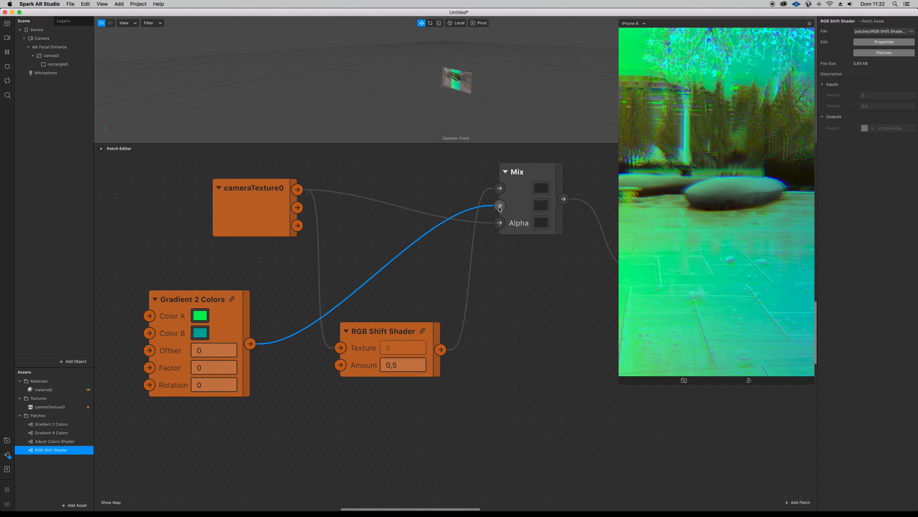
left_click_drag(298, 190, 149, 316)
left_click_drag(210, 298, 241, 330)
left_click(415, 340)
left_click_drag(415, 340, 452, 366)
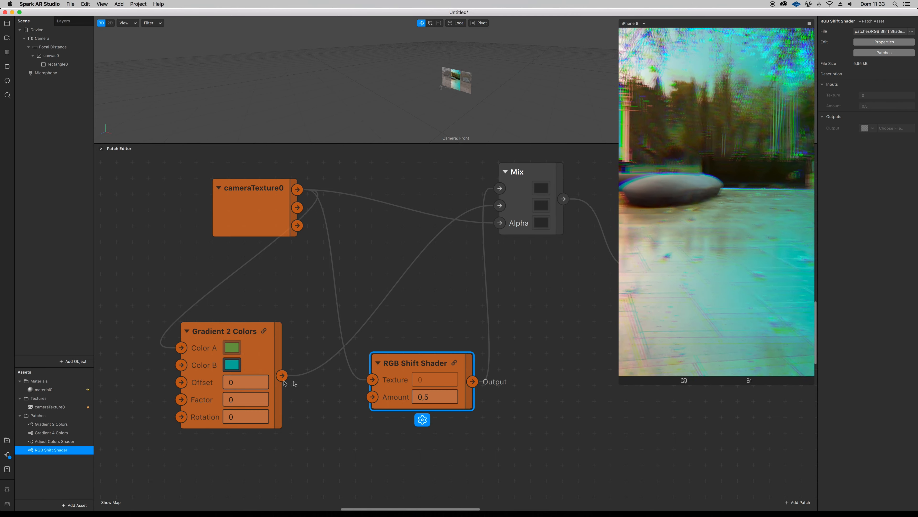
- Add a Gradient 4 Colors patch beside Gradient 2 Colors and connect its output to the two-colour gradient's Color B
scroll(131, 402, "left", 10)
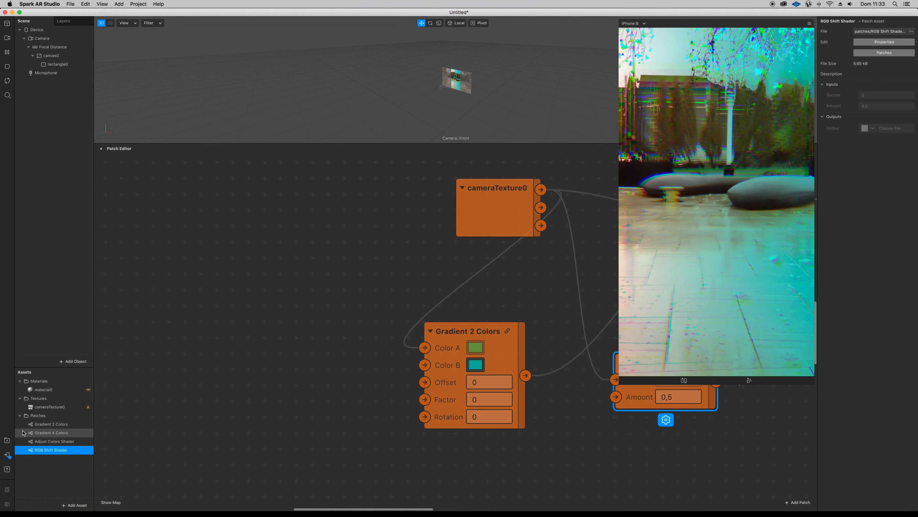
left_click_drag(51, 432, 268, 315)
scroll(272, 342, "right", 6)
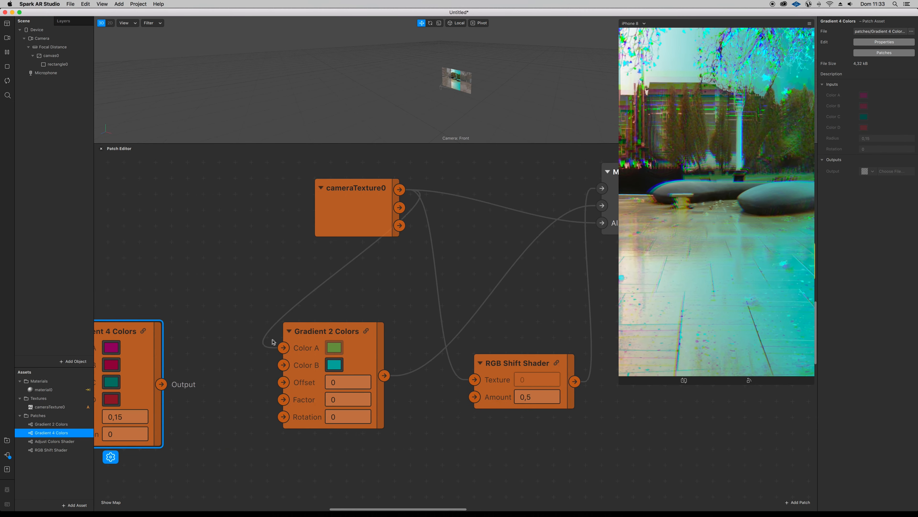
left_click_drag(161, 384, 284, 365)
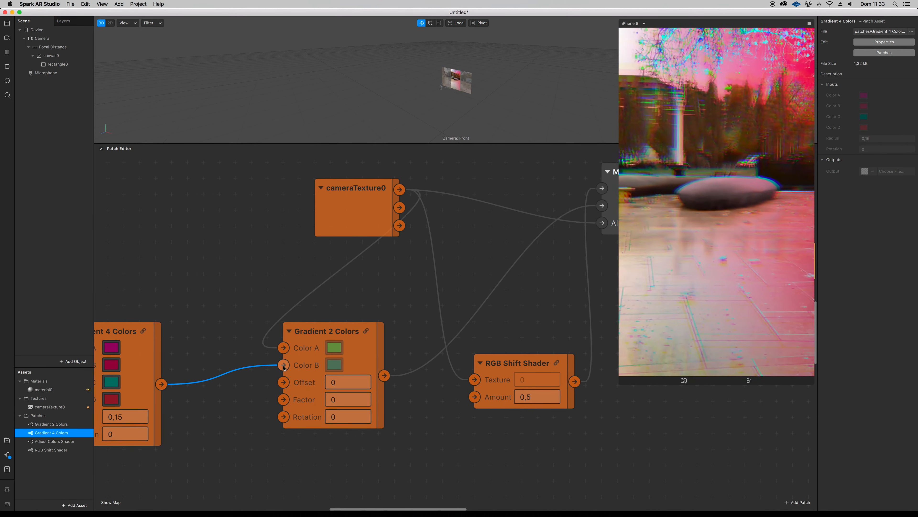
- Rearrange the patch graph with the RGB Shift Shader above the Mix patch, the camera texture beside it, and Mix closer to material0
scroll(285, 367, "right", 3)
scroll(286, 365, "down", 3)
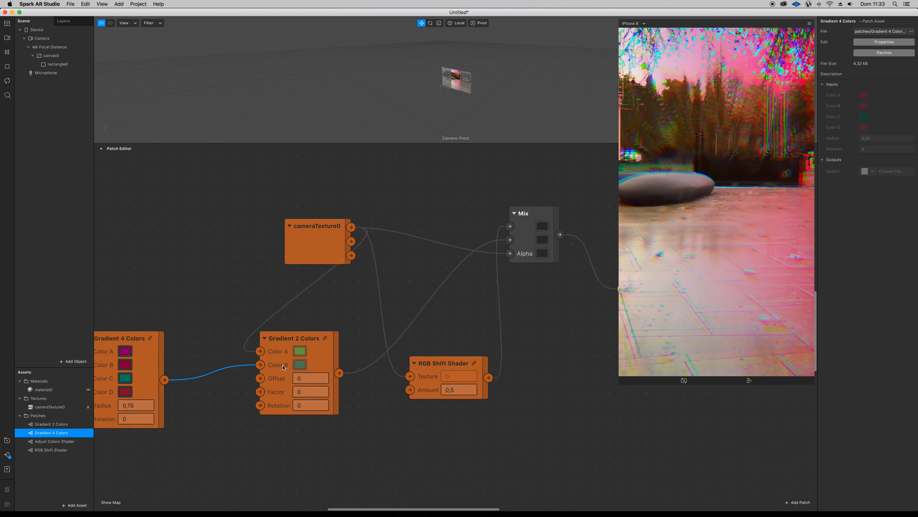
scroll(287, 363, "right", 4)
left_click_drag(208, 225, 129, 203)
scroll(194, 229, "down", 1)
scroll(194, 229, "left", 1)
left_click_drag(390, 354, 361, 157)
scroll(548, 261, "up", 3)
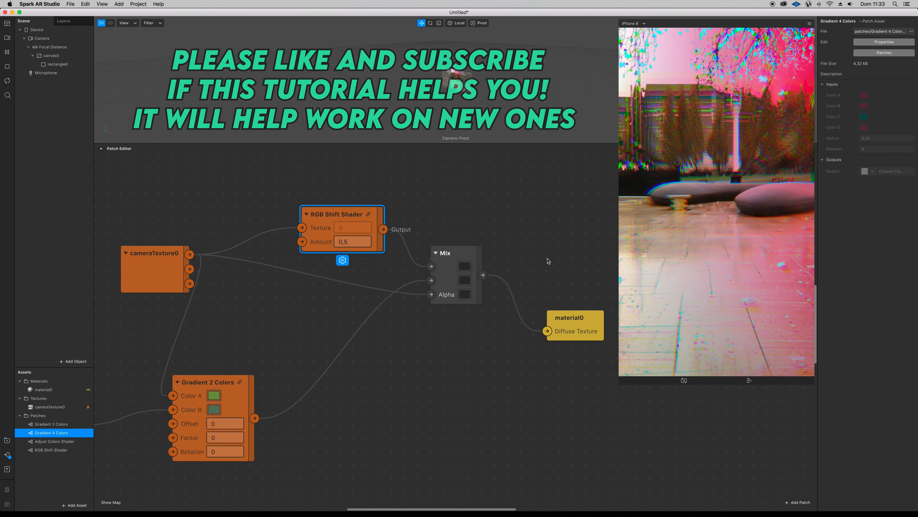
left_click_drag(172, 258, 195, 243)
left_click_drag(465, 246, 480, 282)
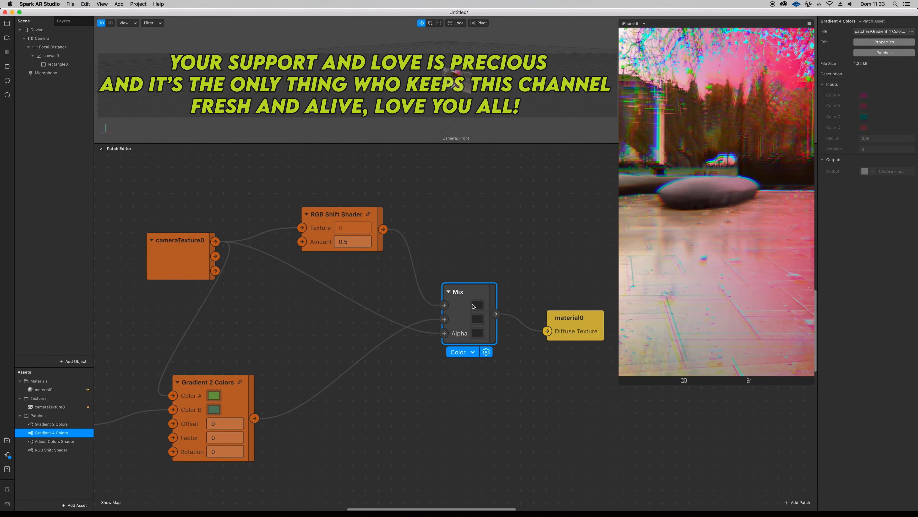
- Spread the patches apart horizontally, separating material0 and Mix from the camera texture and RGB Shift Shader
scroll(415, 314, "down", 3)
left_click_drag(163, 369, 181, 370)
left_click_drag(523, 320, 594, 311)
left_click_drag(459, 302, 515, 302)
scroll(515, 302, "right", 1)
scroll(515, 302, "right", 2)
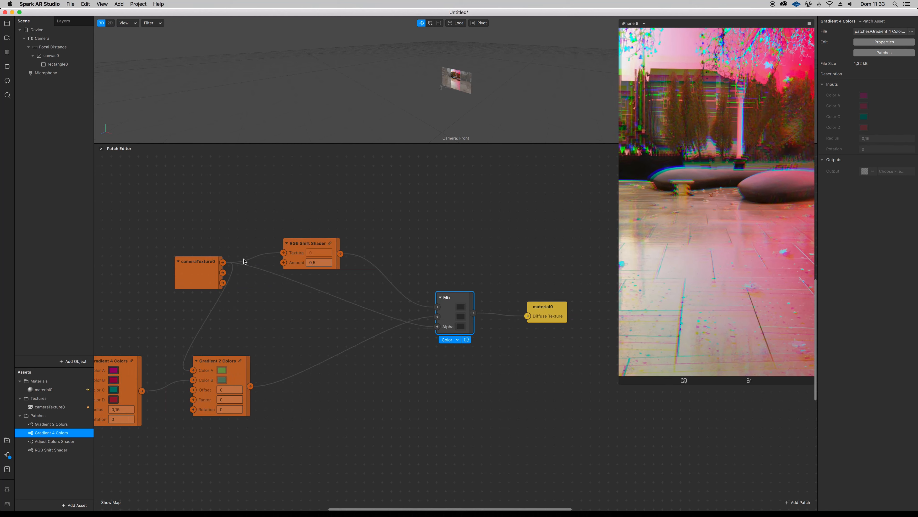
left_click_drag(184, 262, 147, 262)
left_click_drag(323, 247, 295, 247)
- Add the Adjust Colors Shader to the graph, feed its Texture from the camera texture's RGBA output, and connect its output to the Mix patch
left_click(61, 442)
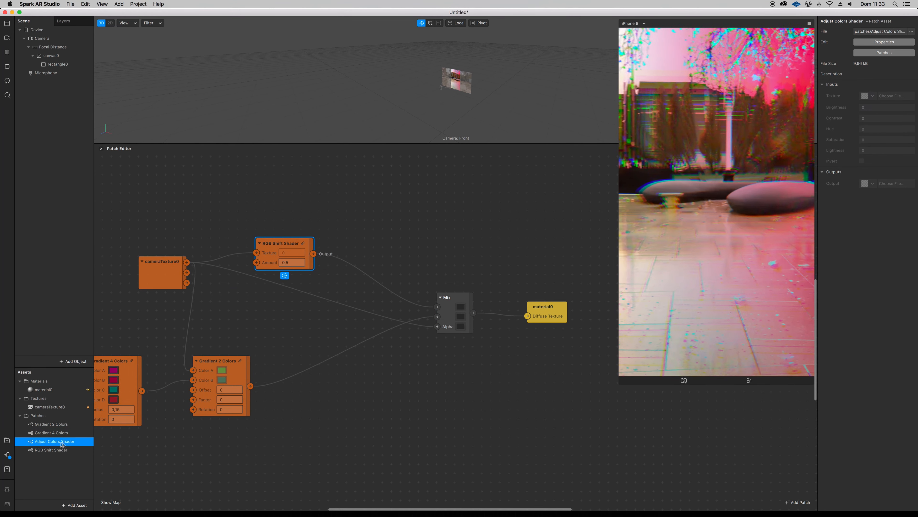
left_click_drag(402, 224, 377, 181)
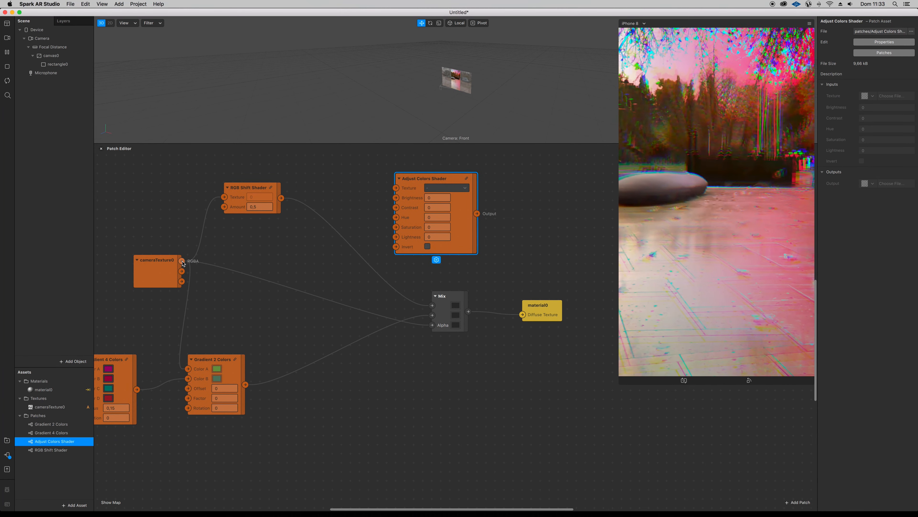
left_click_drag(183, 263, 396, 188)
left_click_drag(477, 214, 469, 385)
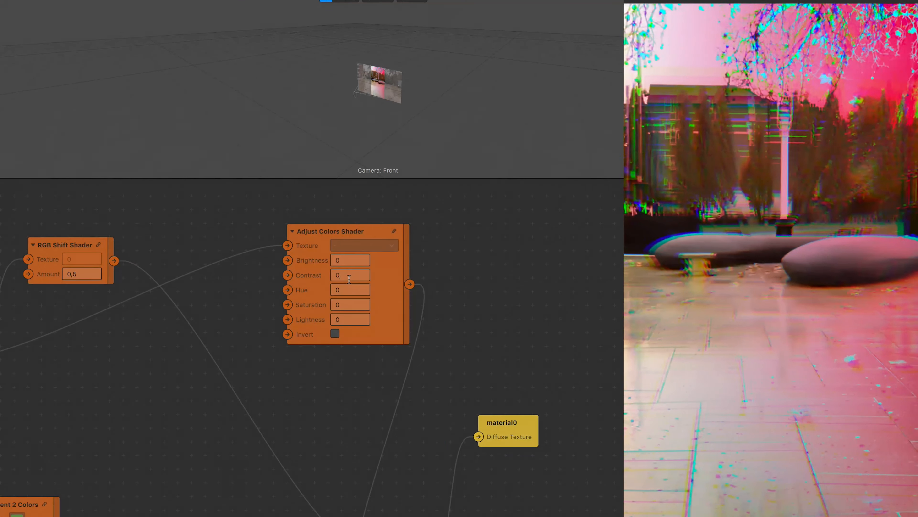
- Try a Contrast of 0,5 on the Adjust Colors Shader and settle on 0,3
left_click(433, 211)
type("0,5")
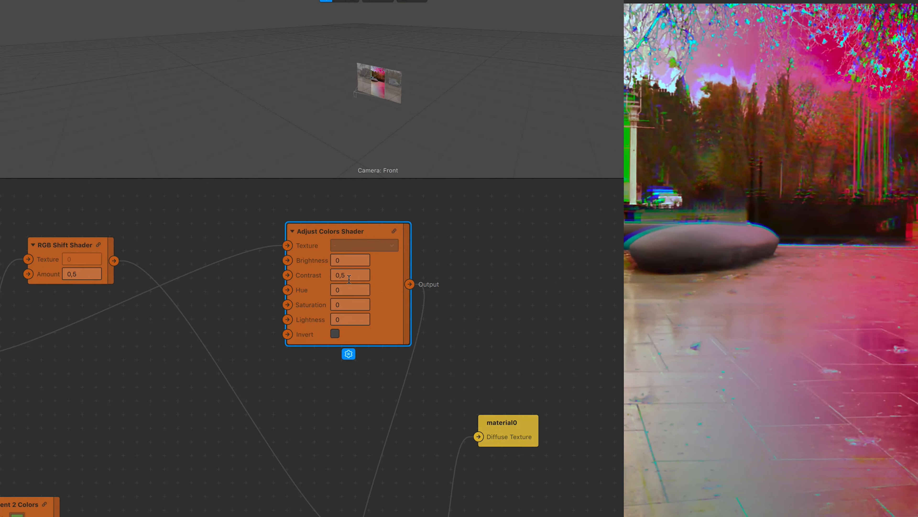
key("BackSpace")
type("3")
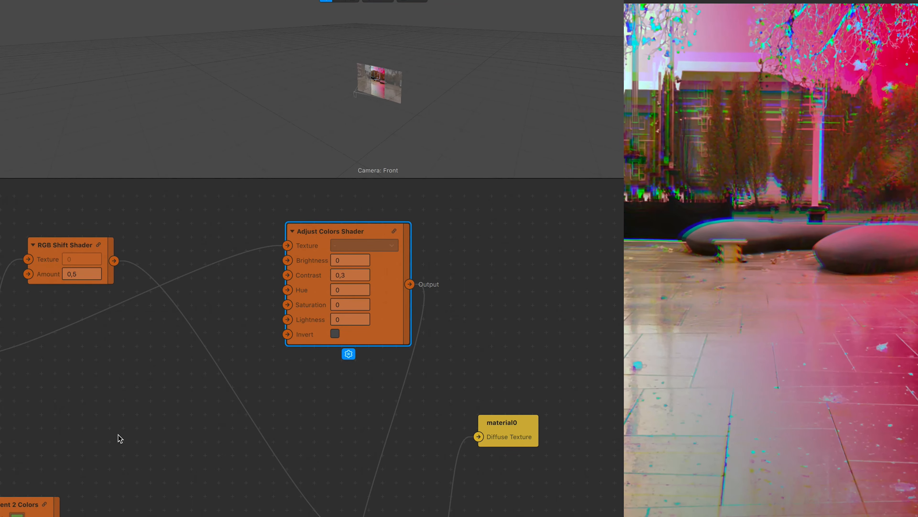
- Add a Loop Animation patch above the shaders and connect its first output to the Adjust Colors Shader's Hue input
scroll(117, 435, "up", 10)
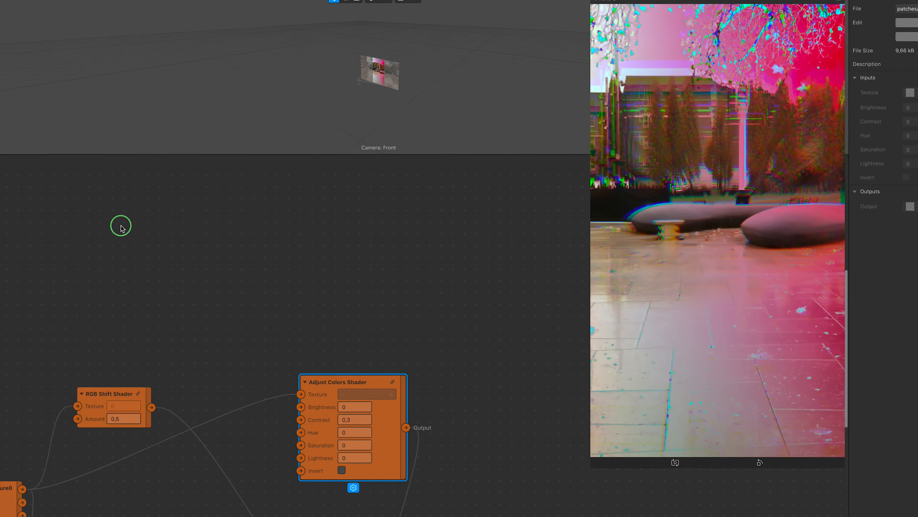
double_click(122, 227)
left_click(48, 105)
left_click(275, 216)
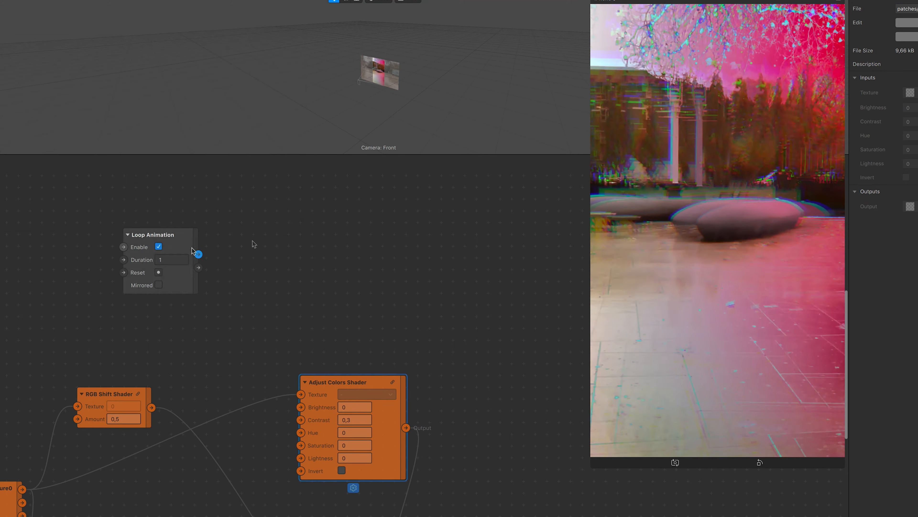
left_click_drag(179, 243, 300, 432)
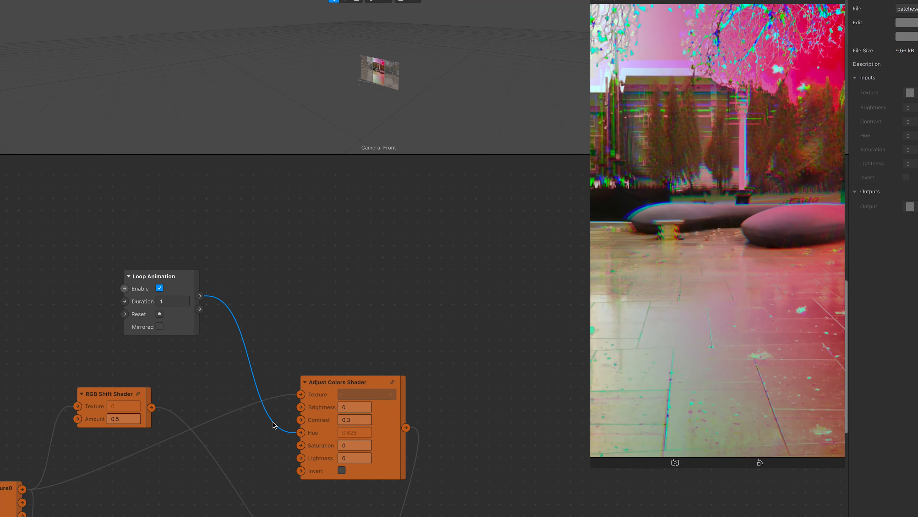
- Import 5544.jpg from the Downloads folder as a texture and turn on No compression for it
scroll(273, 422, "down", 2)
scroll(273, 422, "down", 7)
scroll(273, 422, "up", 3)
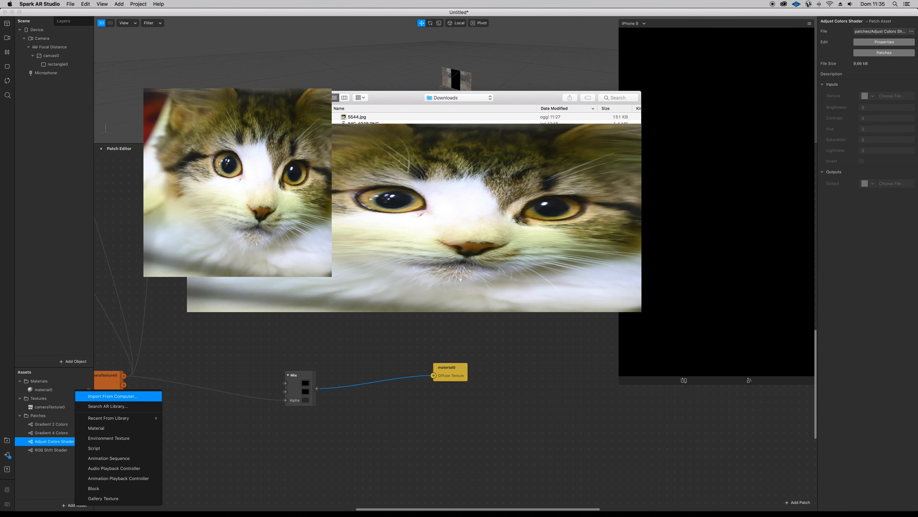
double_click(357, 118)
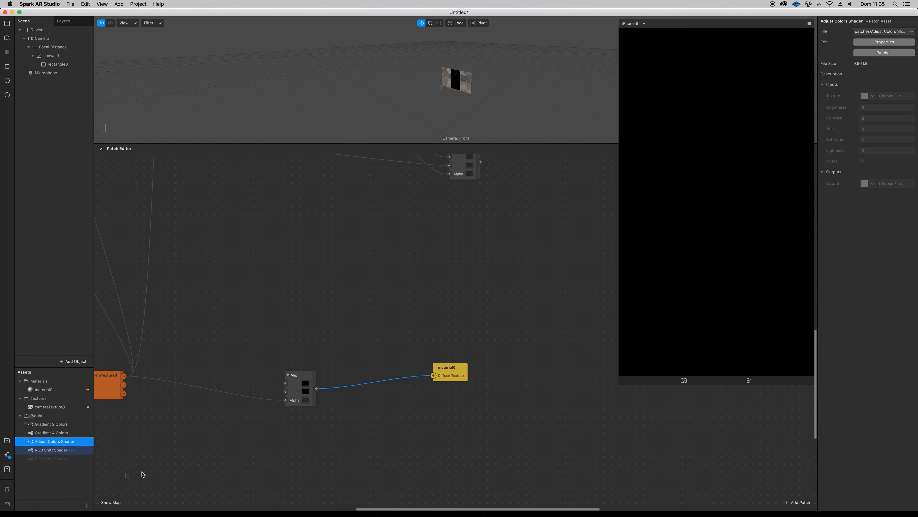
left_click(36, 417)
left_click(862, 181)
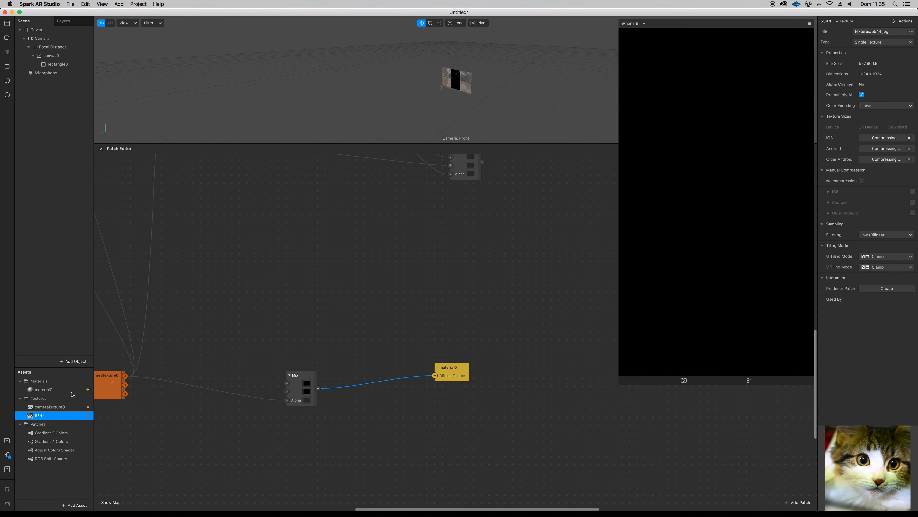
- Place the 5544 texture in the patch graph and try linking its output to the lower Mix patch
left_click_drag(36, 418, 232, 399)
left_click_drag(228, 452, 285, 383)
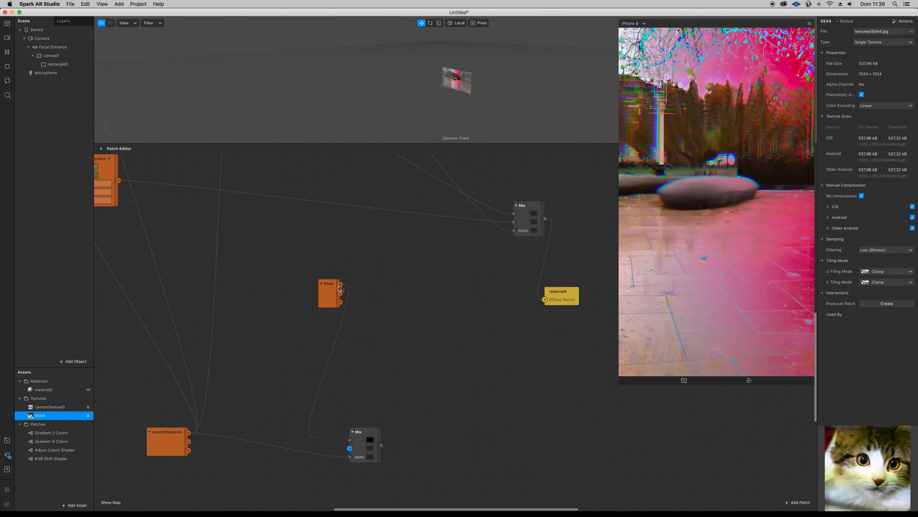
- Combine the 5544 texture with the upper Mix patch's output through a new Multiply patch connected to material0's Diffuse Texture
left_click(340, 292)
left_click_drag(340, 292, 454, 299)
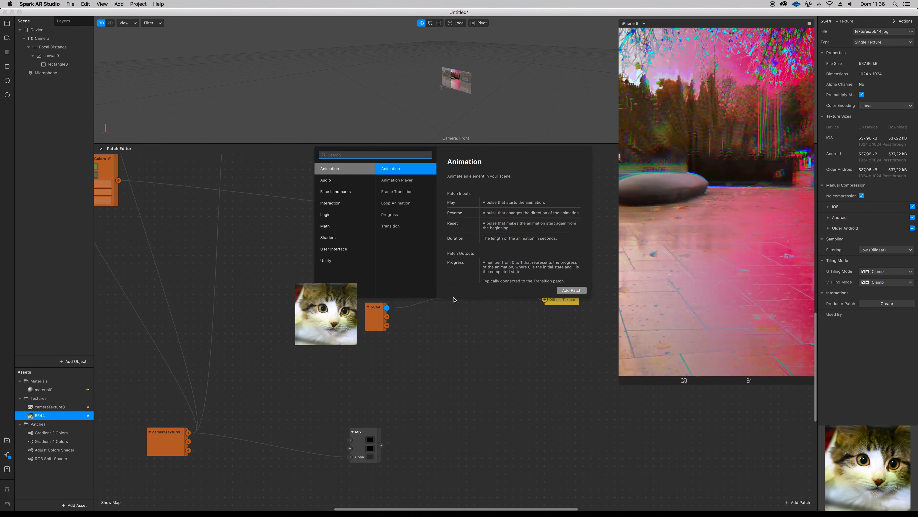
type("multi")
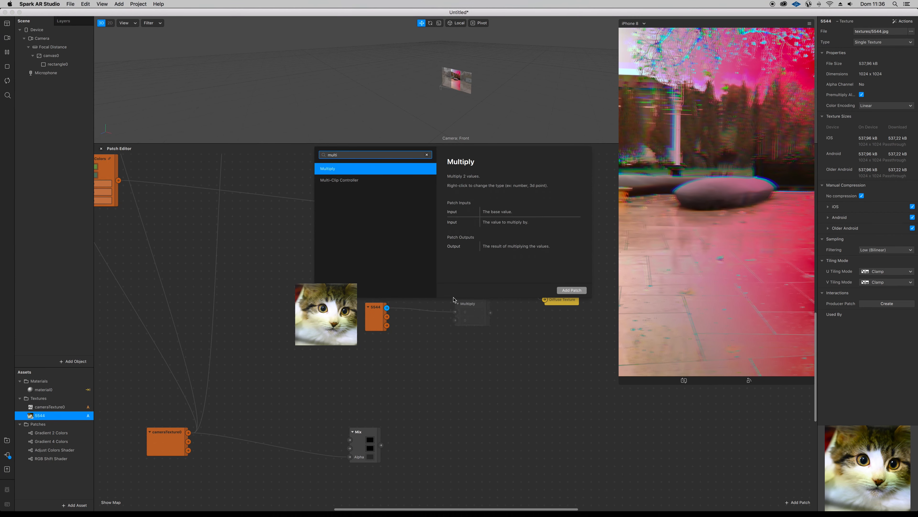
key("Return")
left_click_drag(545, 222, 544, 299)
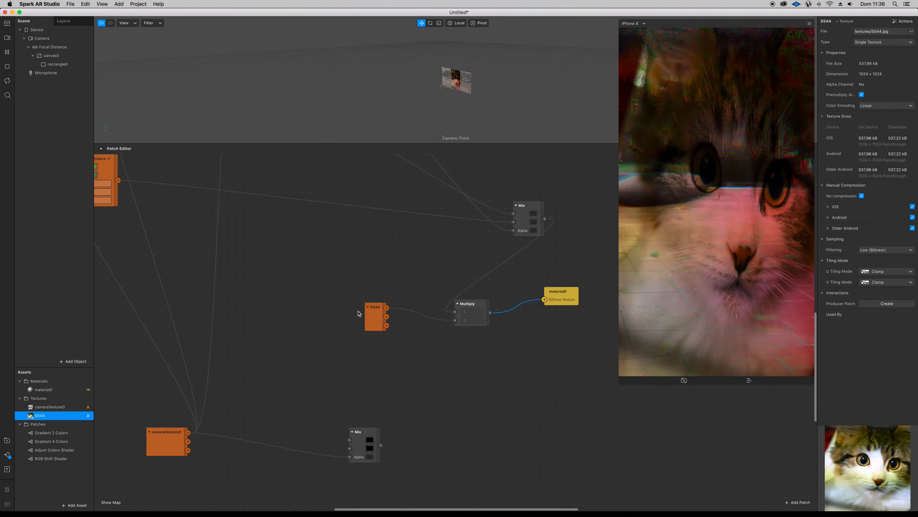
scroll(342, 248, "left", 1)
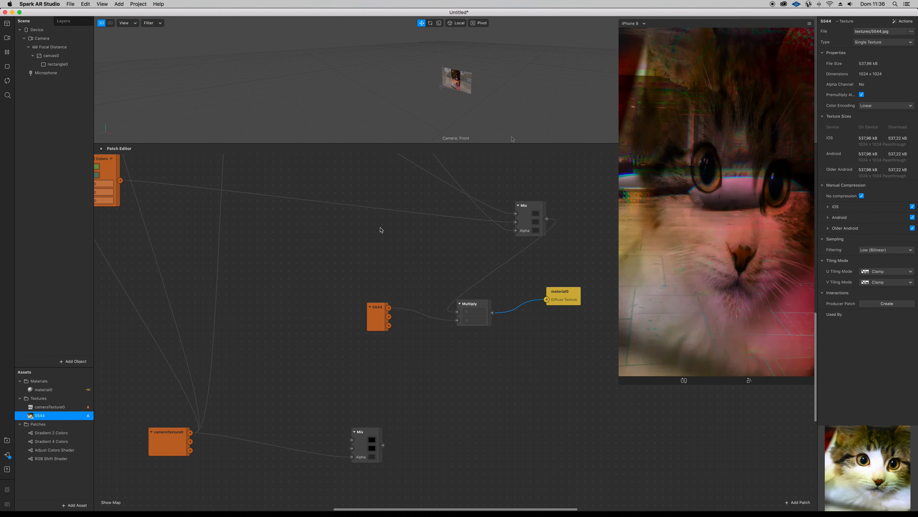